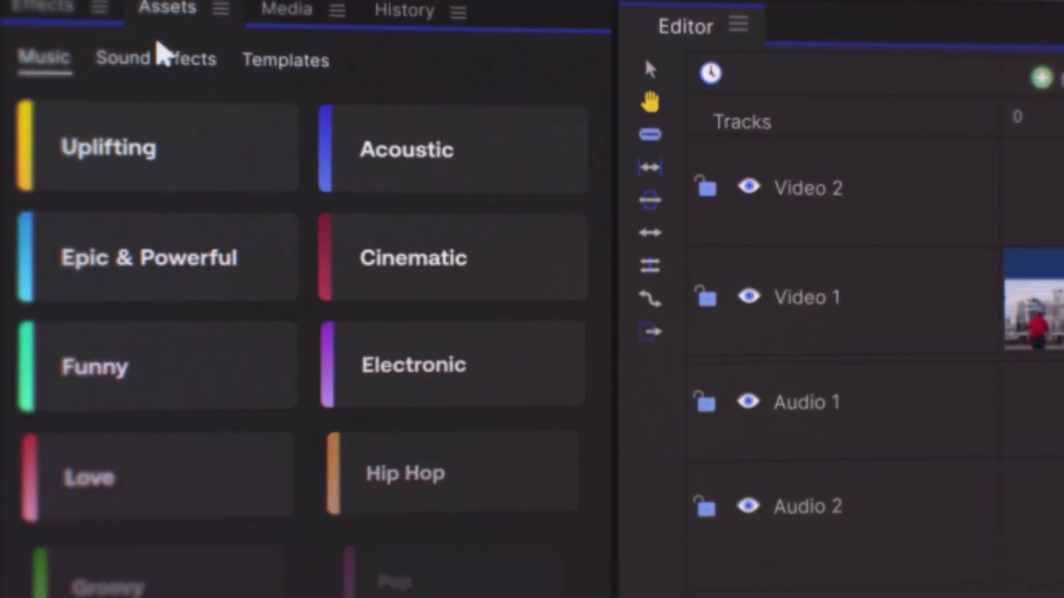
Add the I SAID IT WAS caption text with a font size of 148.
left_click(159, 57)
left_click(293, 60)
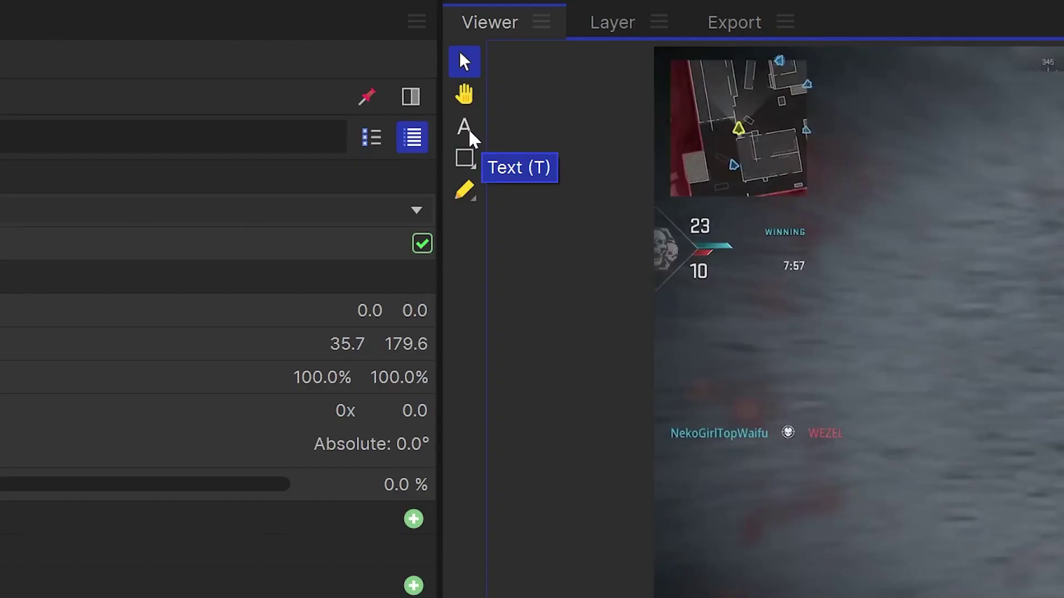
left_click(464, 128)
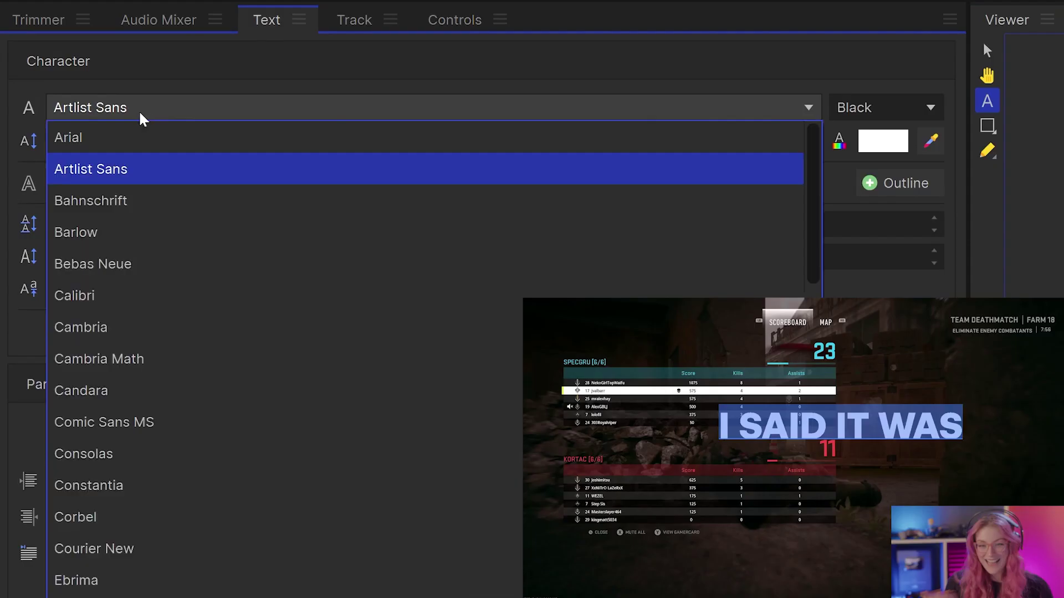
left_click(138, 111)
type("148")
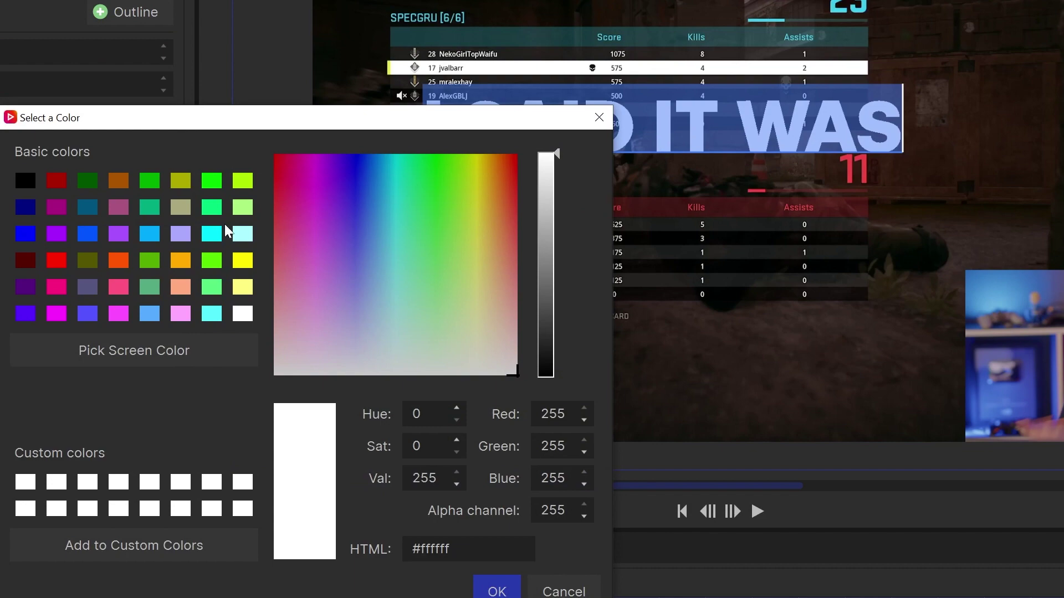
Colour the caption, centre I SAID IT WAS, and place TOO EASY just below it.
left_click(269, 382)
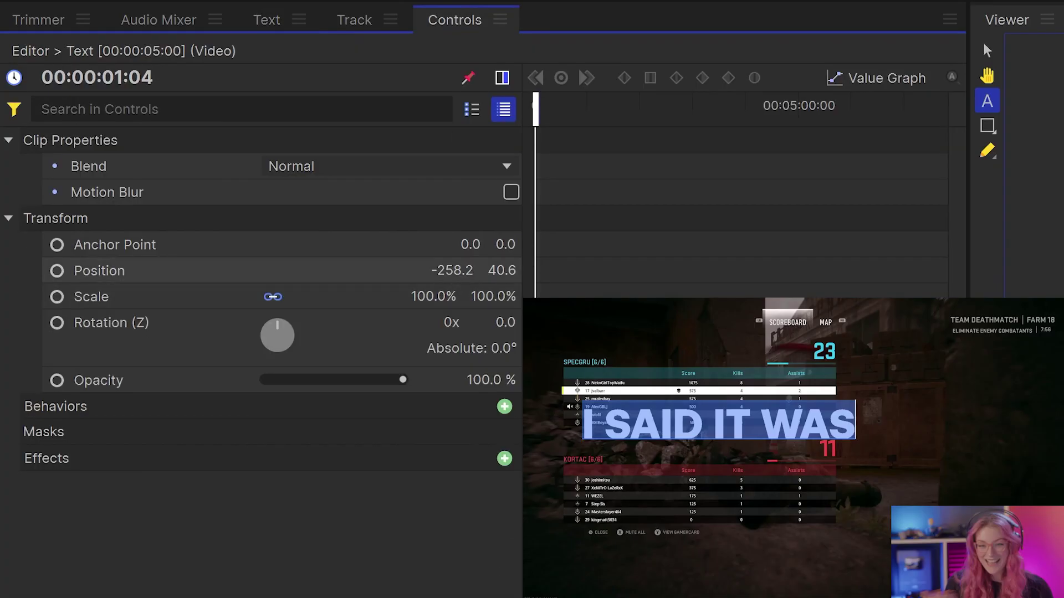
left_click_drag(718, 423, 802, 437)
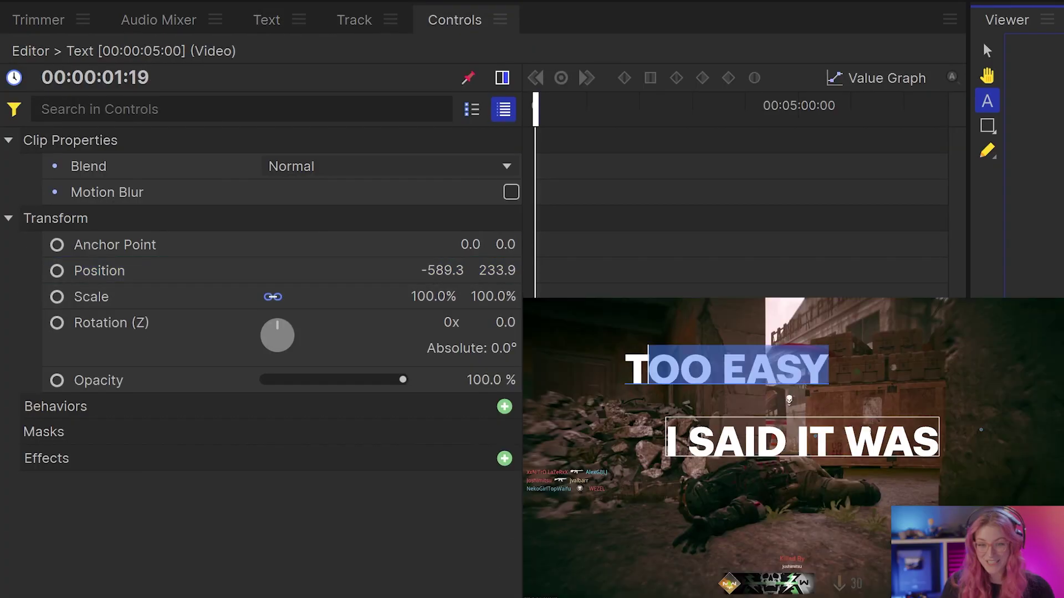
left_click_drag(494, 271, 493, 273)
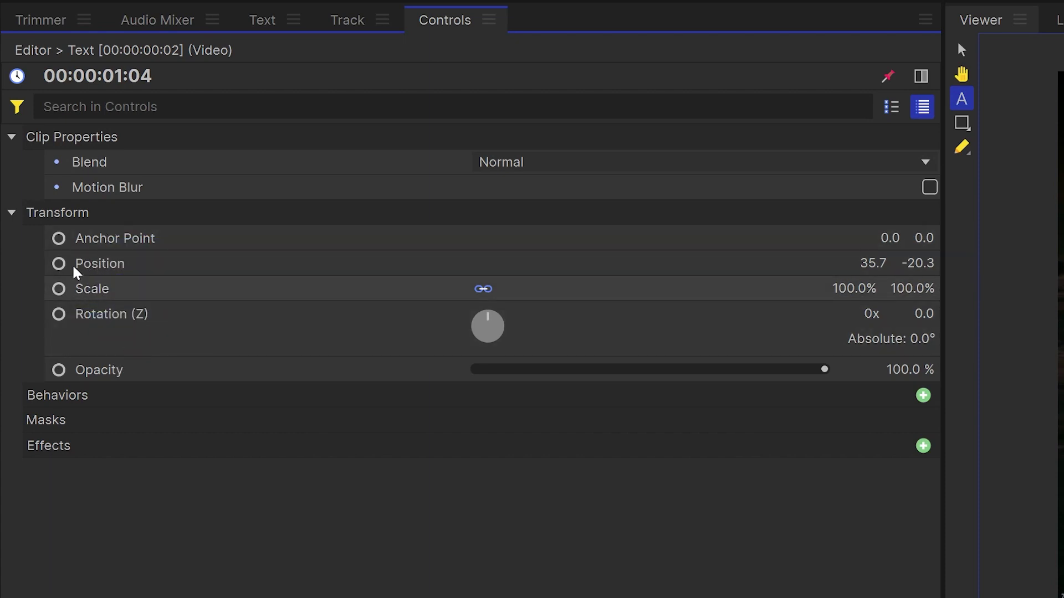
Keyframe the I SAID caption's Scale at 105% four frames in and 0% at its first frame.
left_click(61, 293)
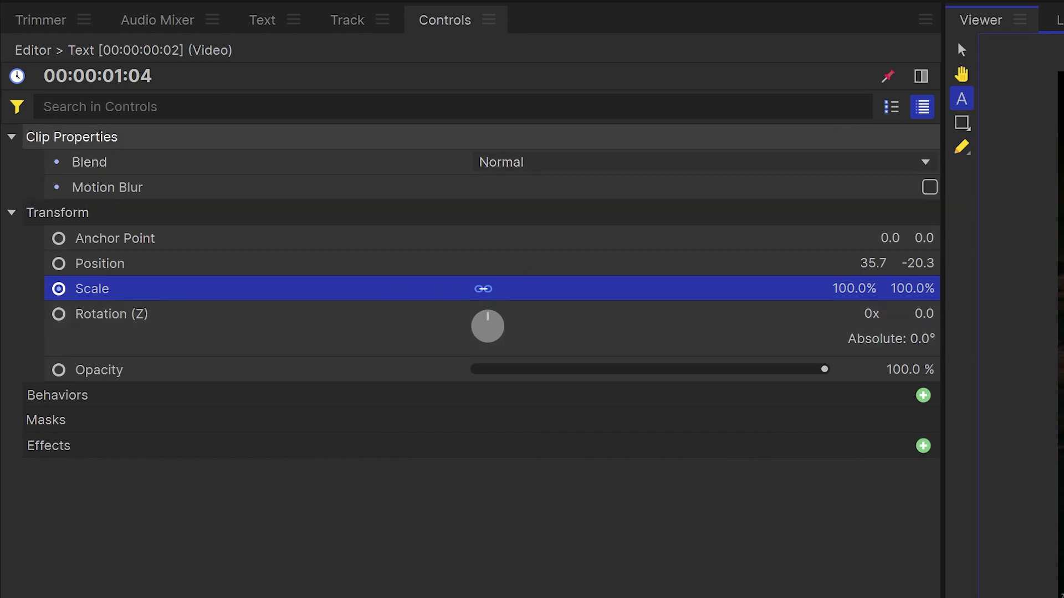
left_click(920, 78)
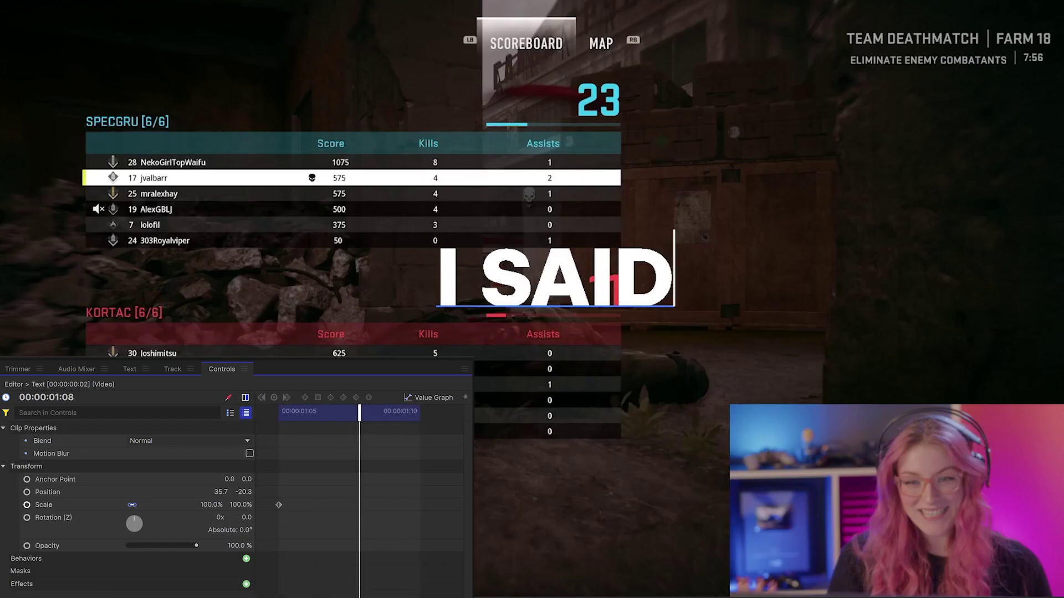
left_click(278, 415)
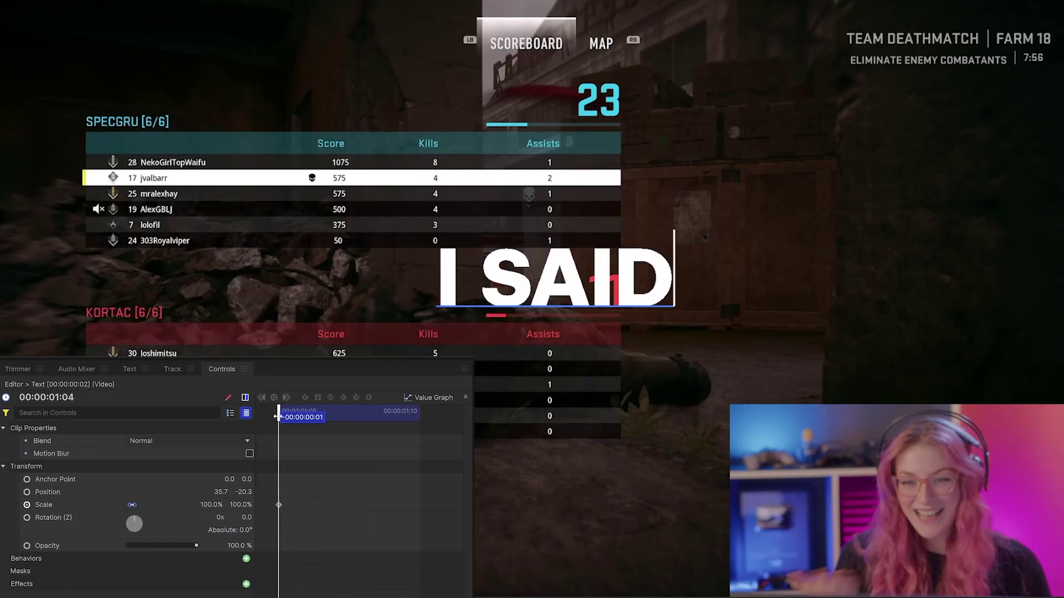
left_click_drag(280, 412, 364, 424)
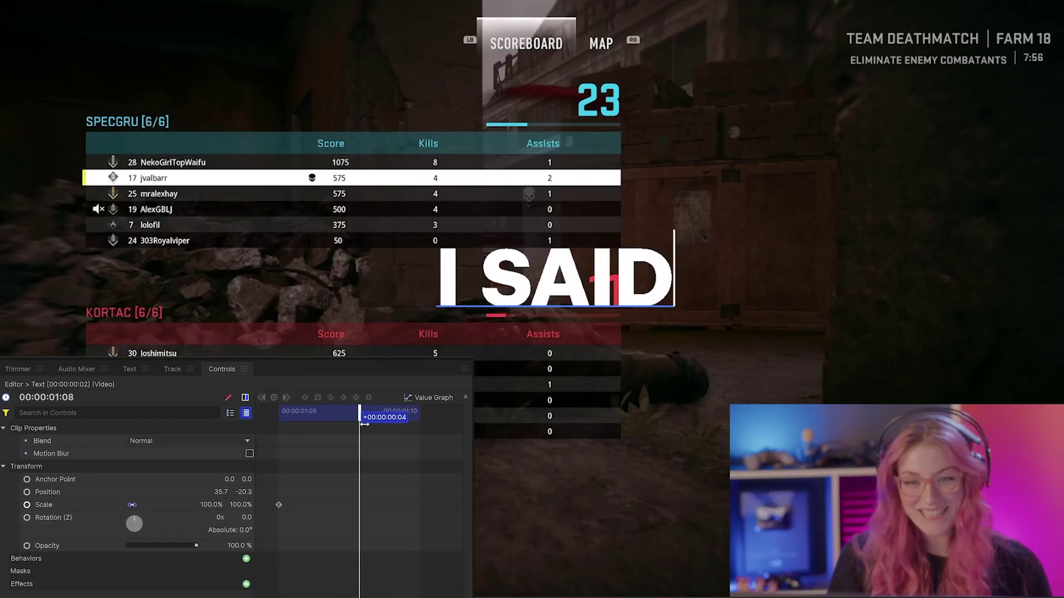
left_click_drag(219, 505, 299, 493)
left_click_drag(359, 414, 284, 431)
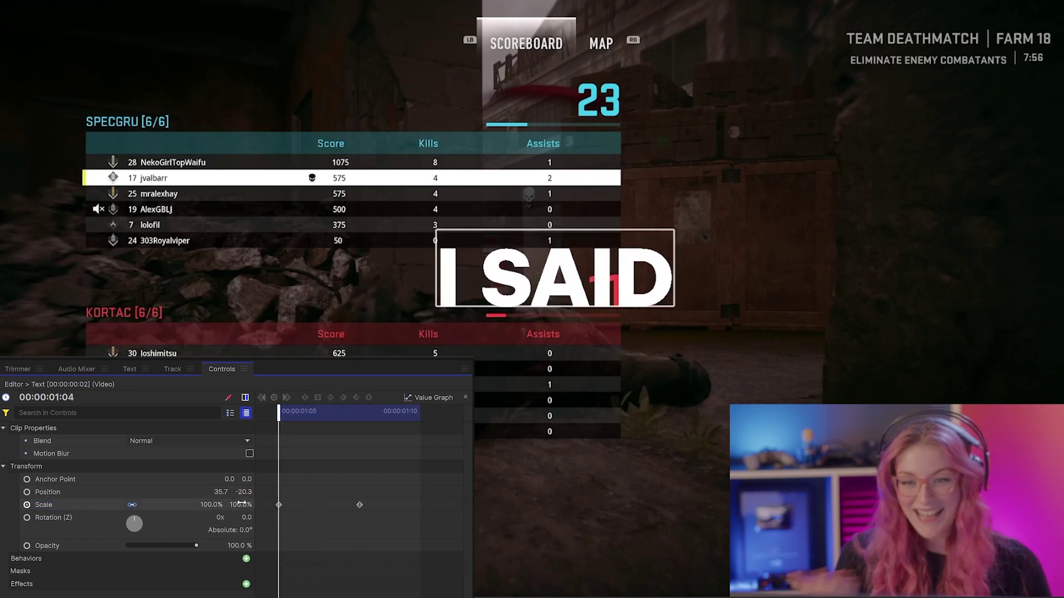
key("Return")
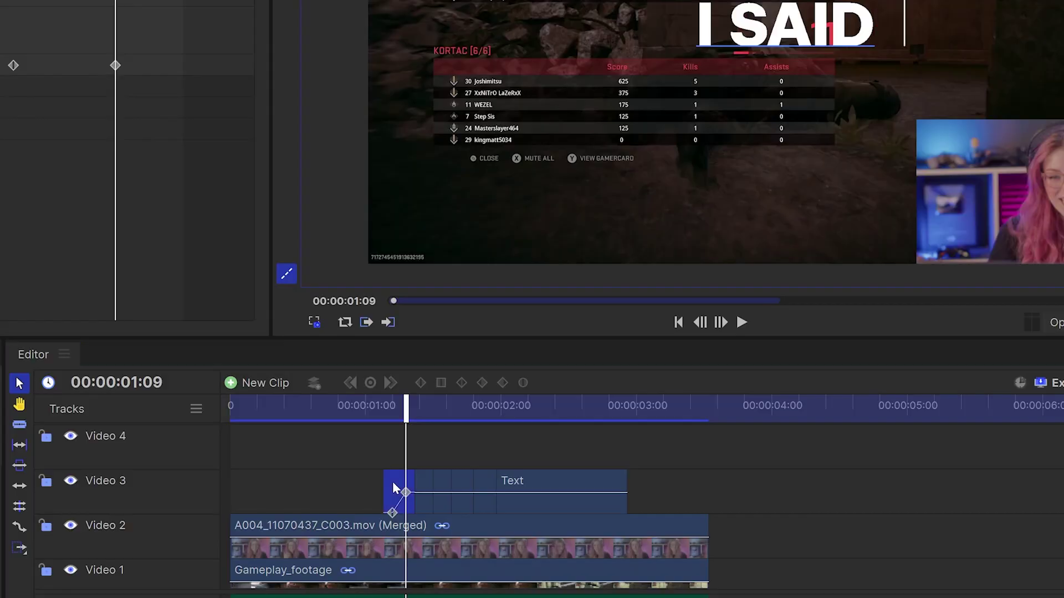
Copy the animated I SAID clip and bring up Paste Attributes for the remaining caption clips.
right_click(392, 487)
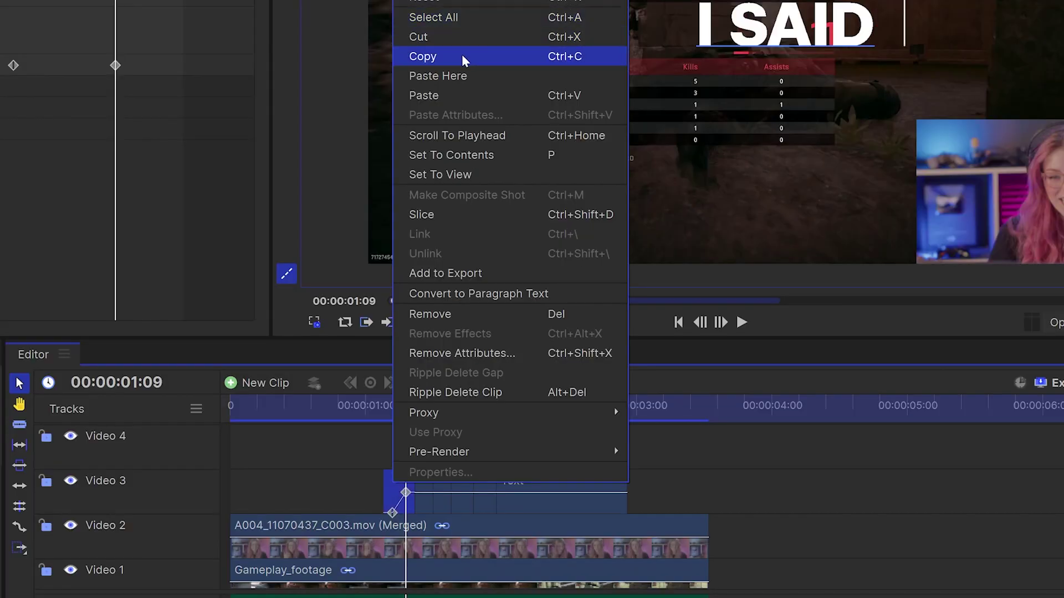
left_click(481, 56)
scroll(729, 479, "up", 3)
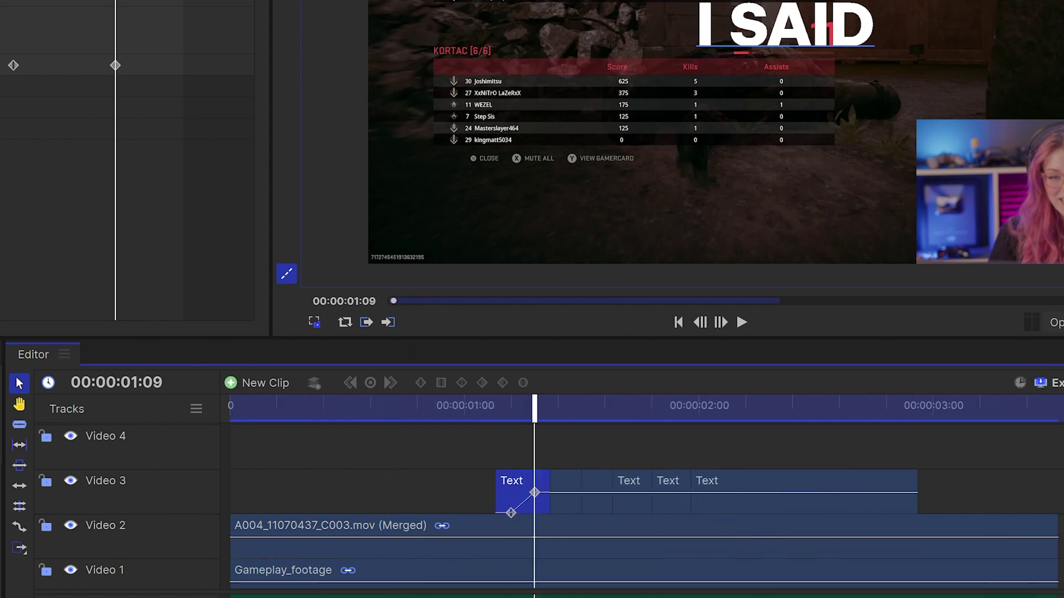
left_click_drag(576, 502, 566, 500)
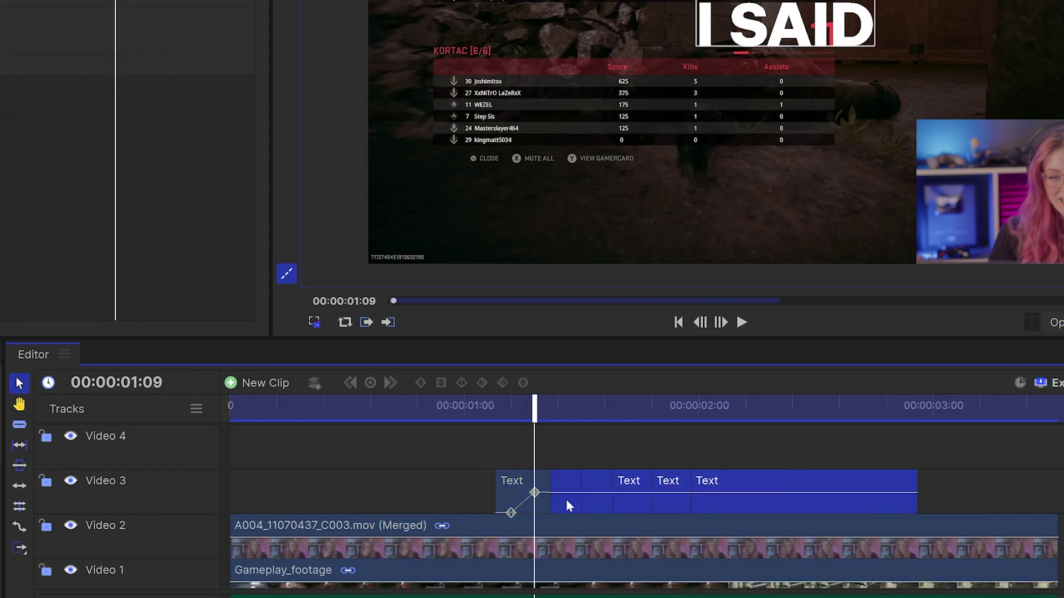
right_click(566, 500)
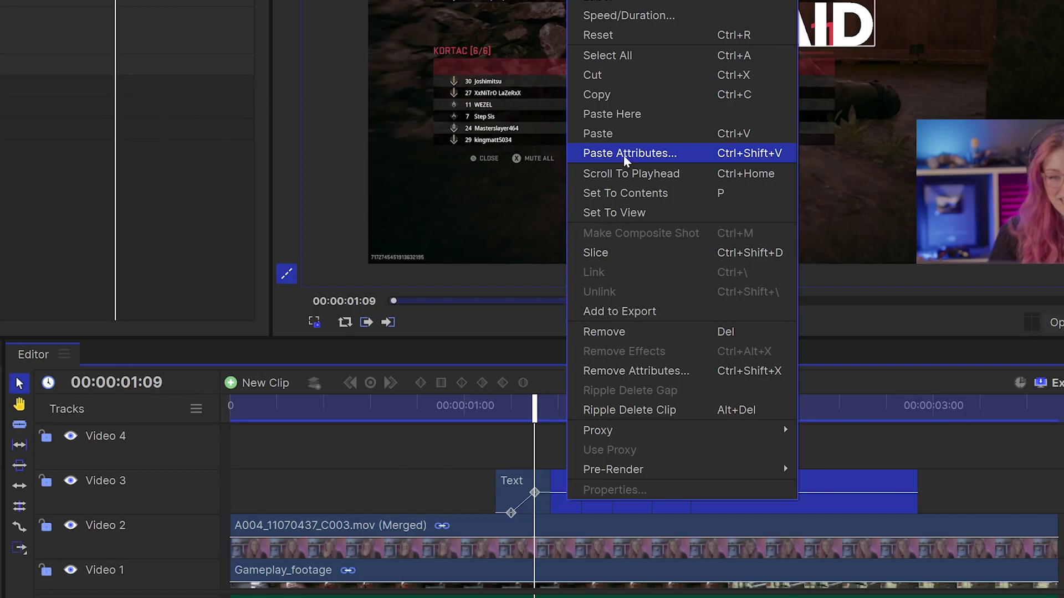
left_click(623, 159)
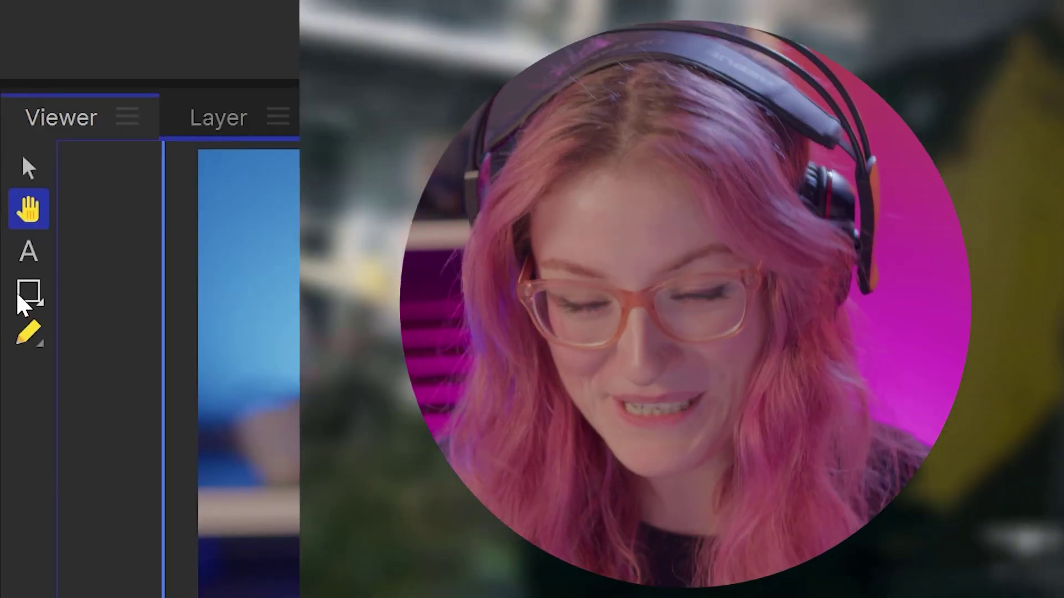
Give the facecam a six-point polygon mask and move it to the bottom-right of the frame.
left_click(28, 294)
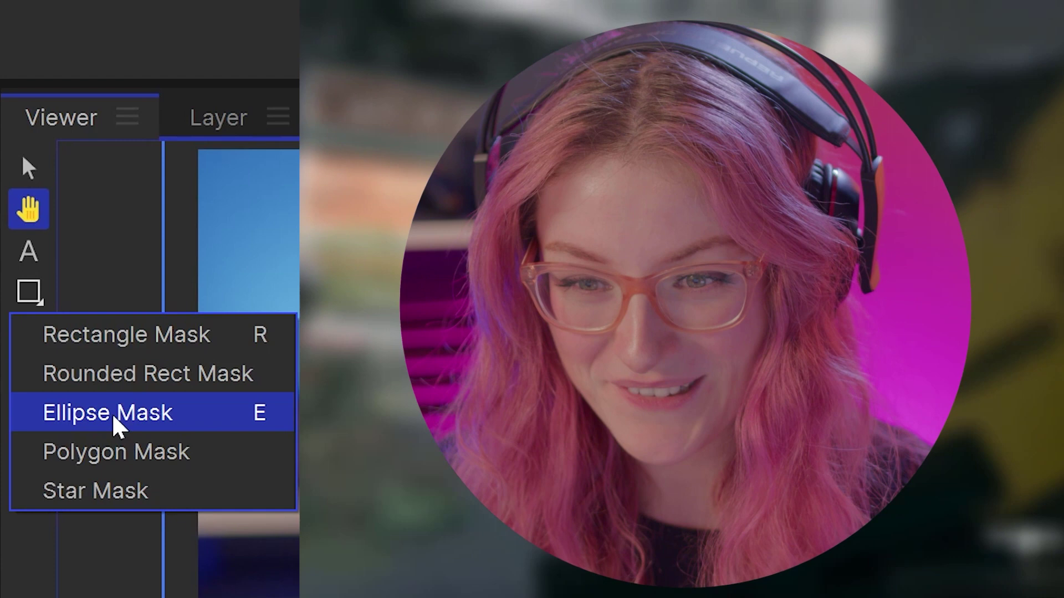
left_click(116, 421)
left_click(31, 299)
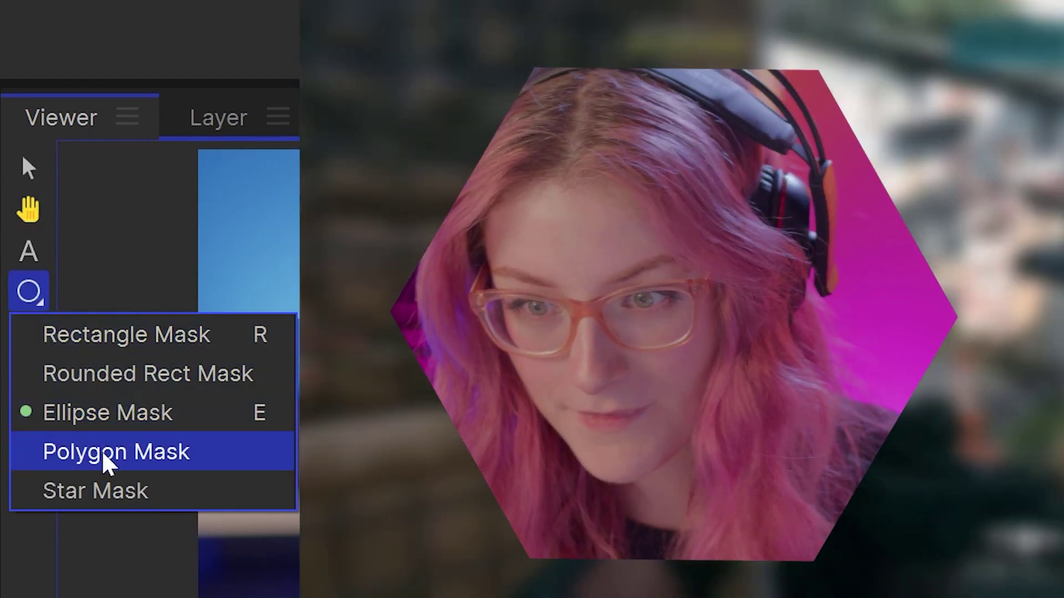
left_click(108, 464)
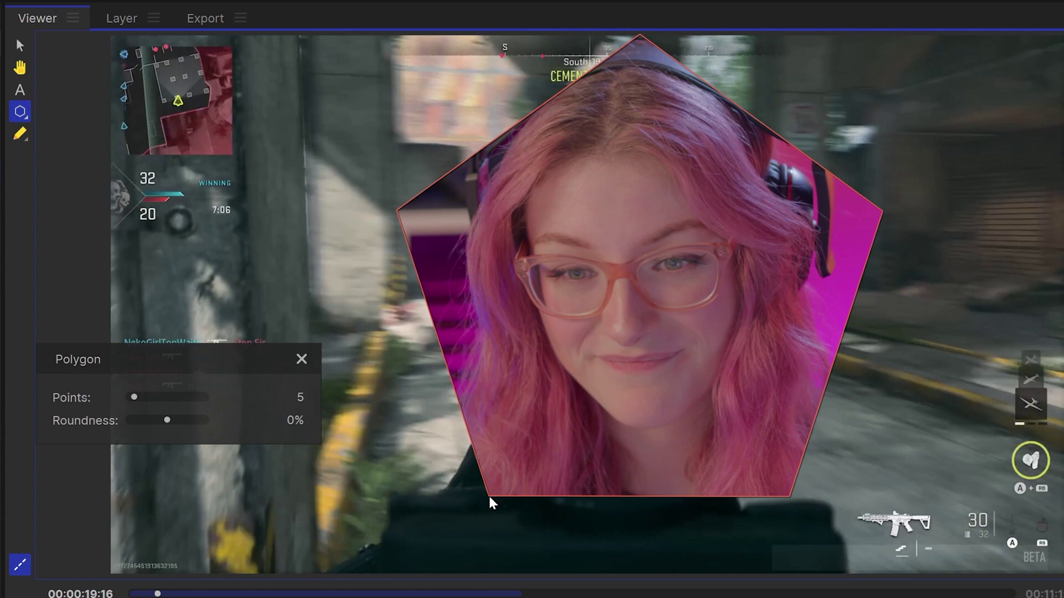
left_click_drag(134, 397, 137, 397)
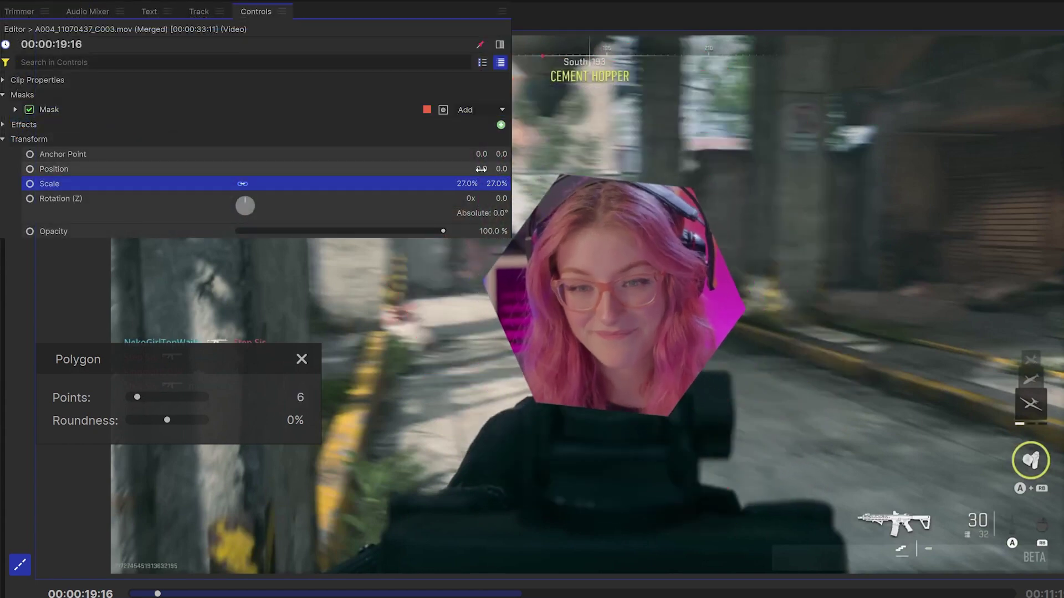
mouse_move(480, 169)
left_mouse_down()
mouse_move(521, 169)
mouse_move(476, 169)
left_mouse_up()
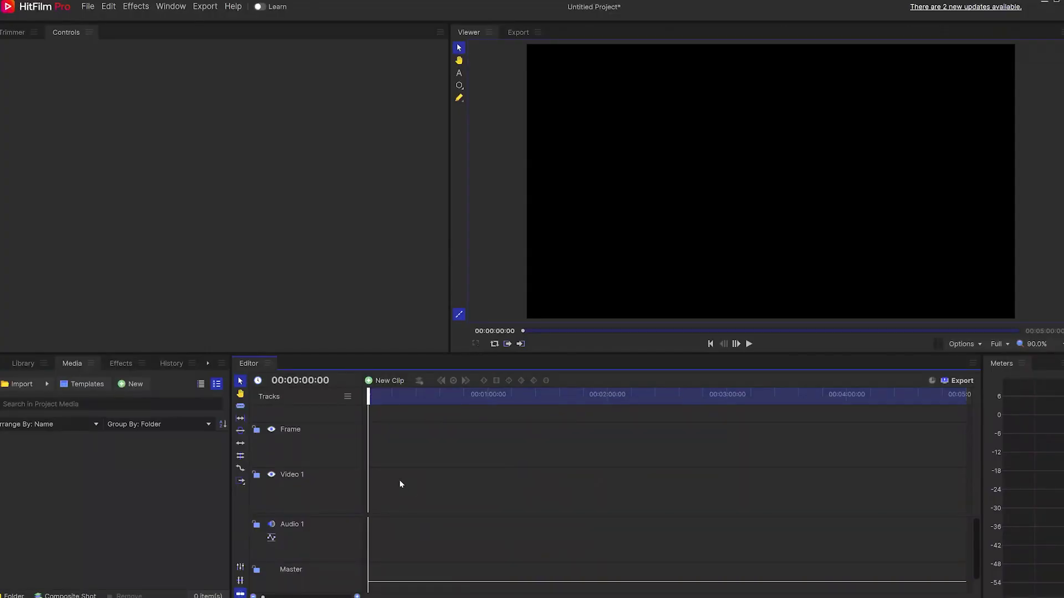
Add a white 1920x1080 plane and draw a hexagon polygon mask on it.
left_click(391, 382)
left_click(395, 394)
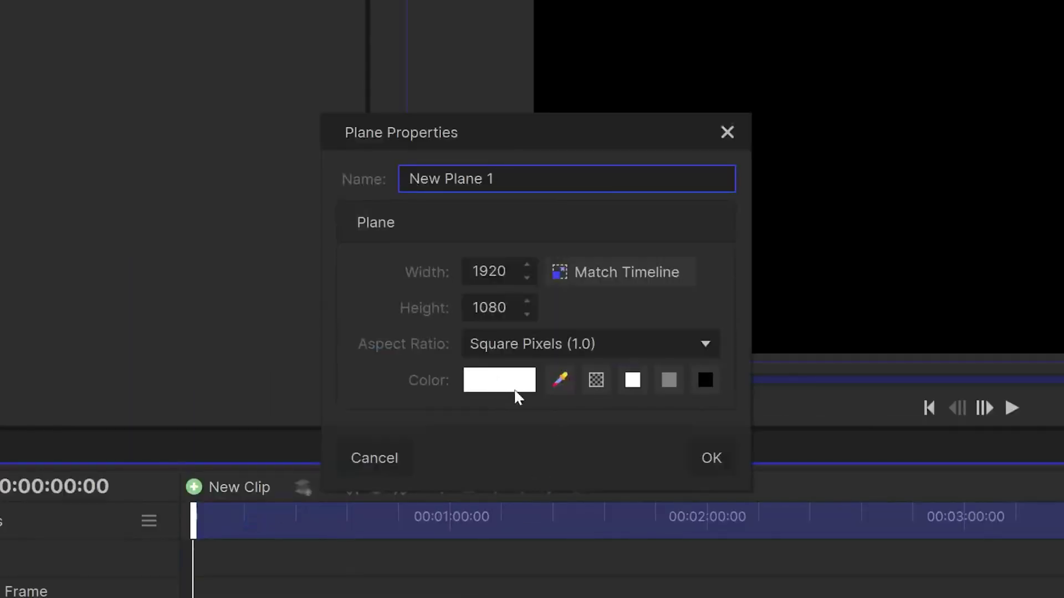
left_click(712, 459)
left_click(15, 120)
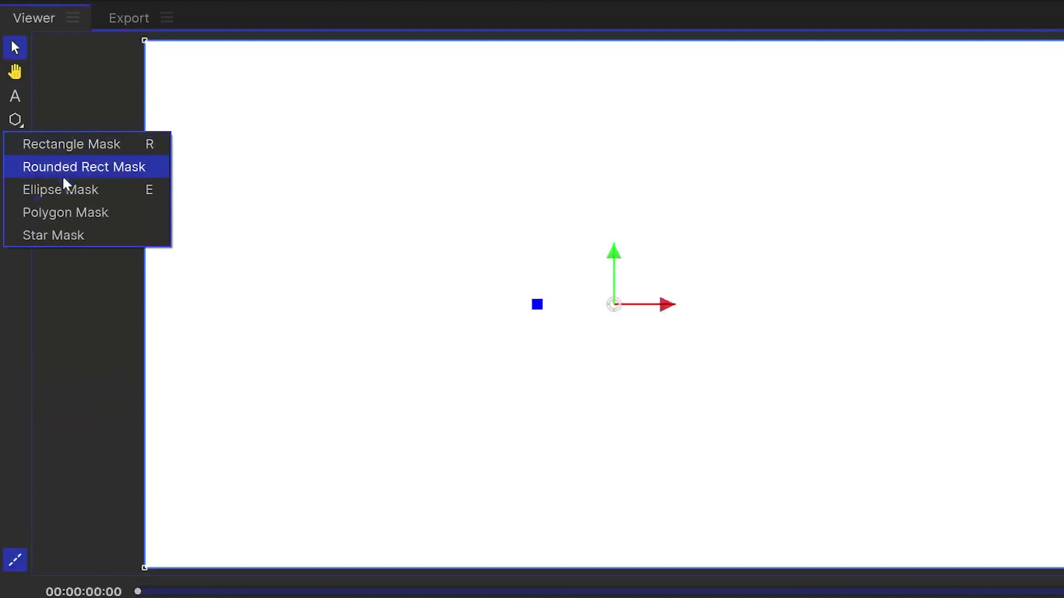
left_click(67, 213)
left_click_drag(704, 437, 574, 223)
left_click(14, 48)
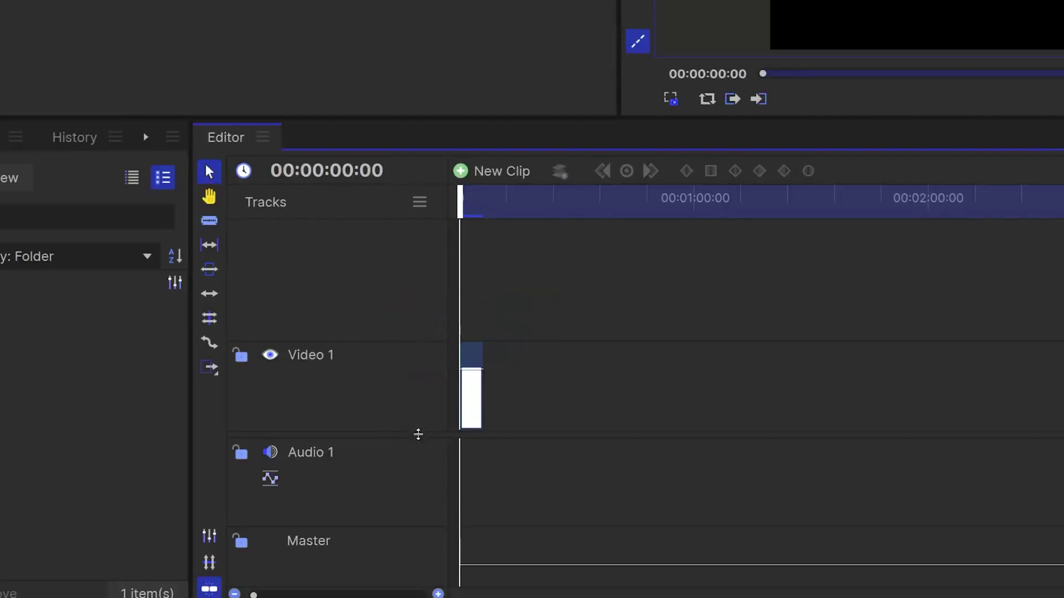
left_click_drag(416, 435, 416, 476)
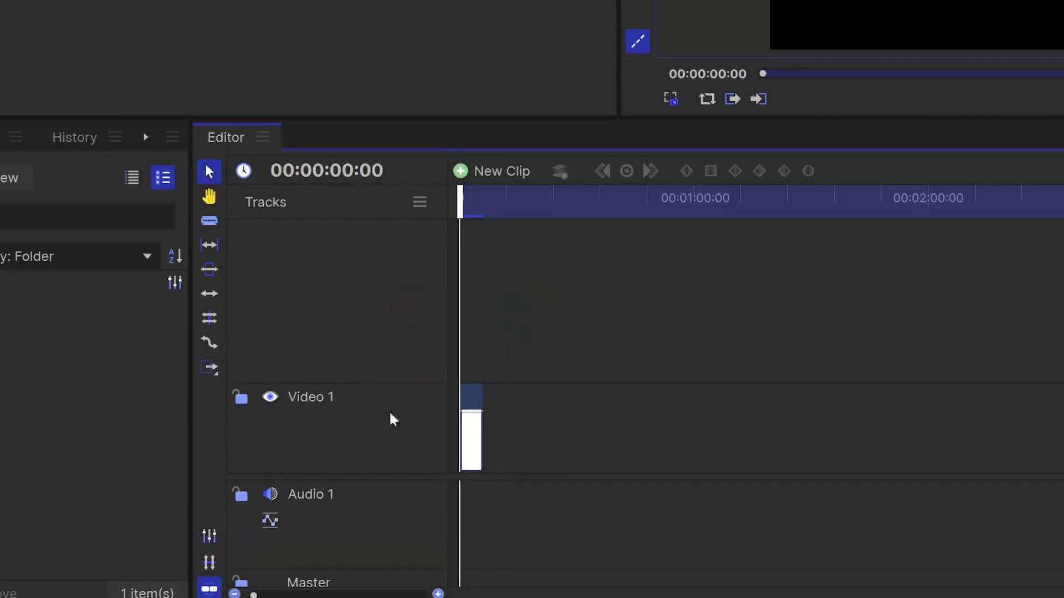
Export the current frame as a PNG image with RGBA channels.
left_click(673, 99)
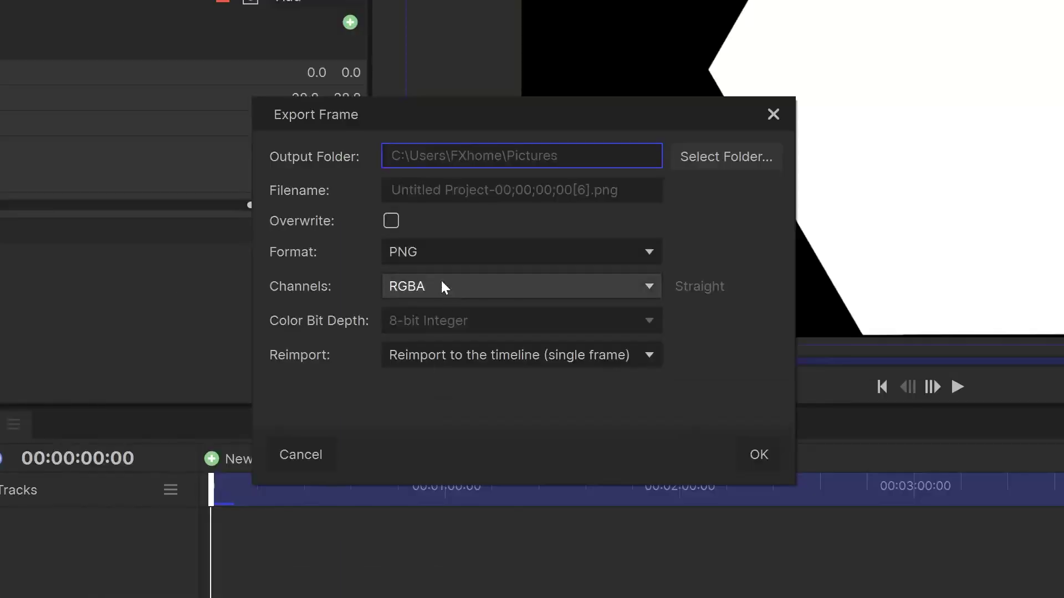
left_click(438, 255)
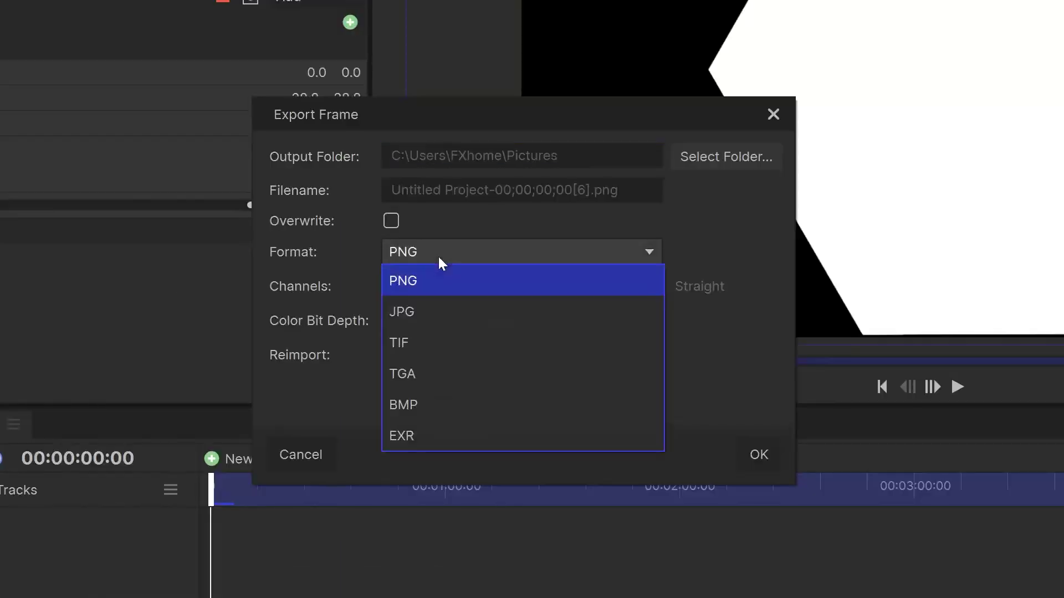
left_click(412, 281)
left_click(427, 287)
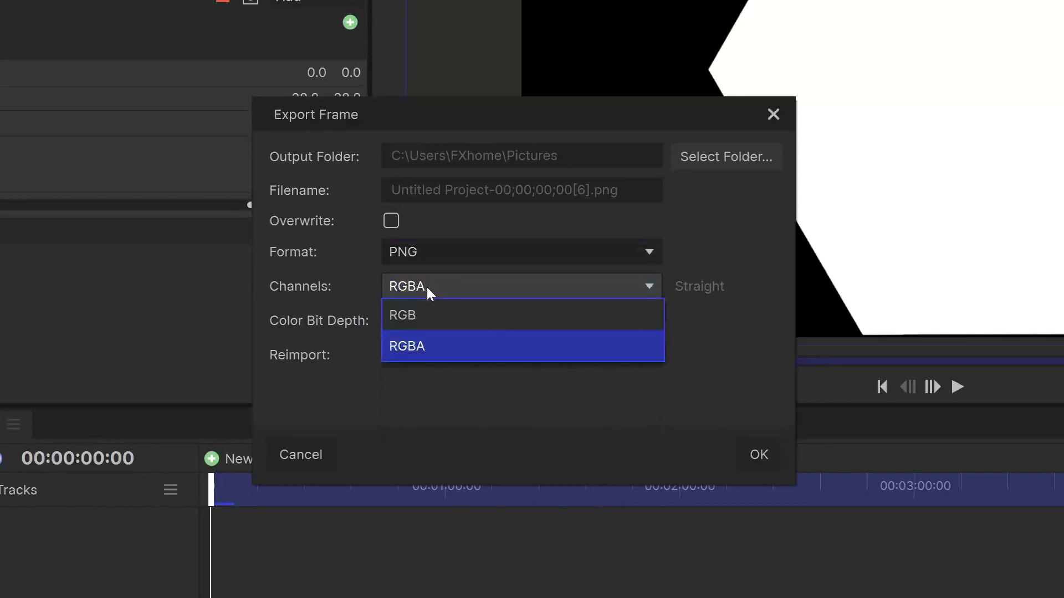
left_click(419, 344)
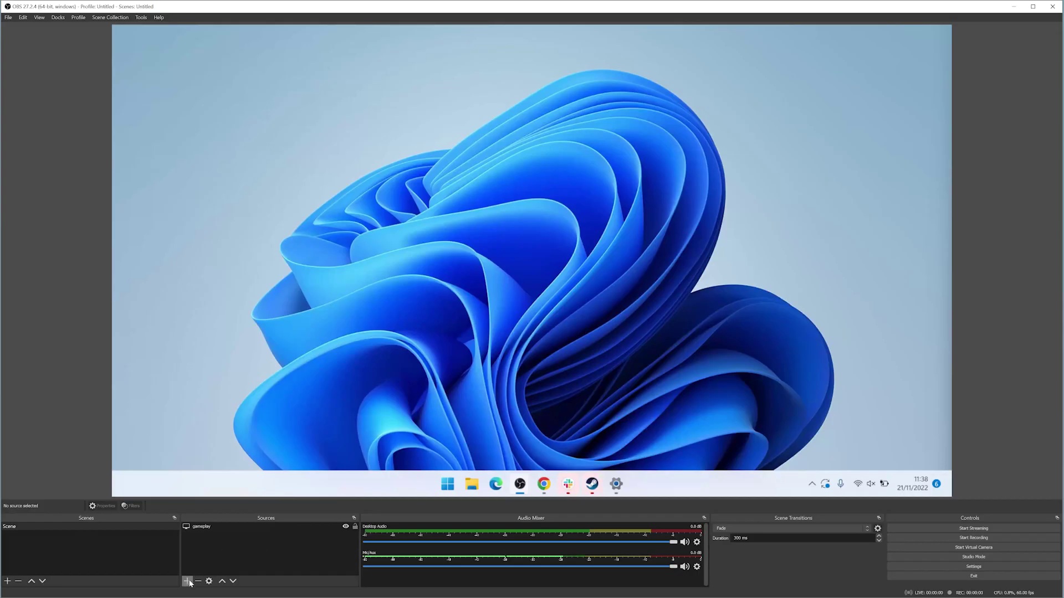
Add a Video Capture Device source using the HD Web Camera.
left_click(187, 581)
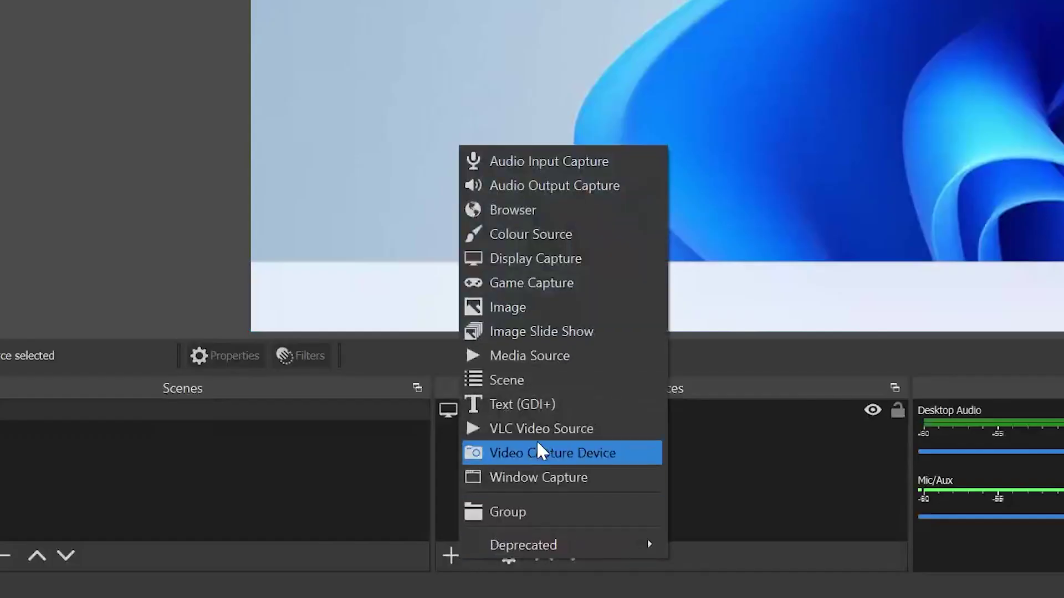
left_click(536, 447)
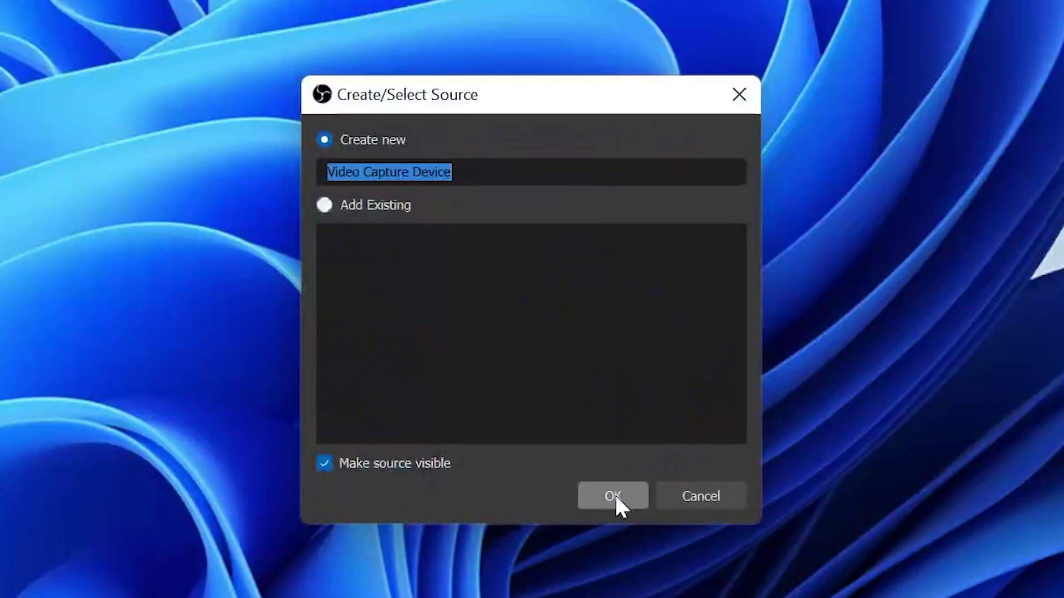
left_click(612, 494)
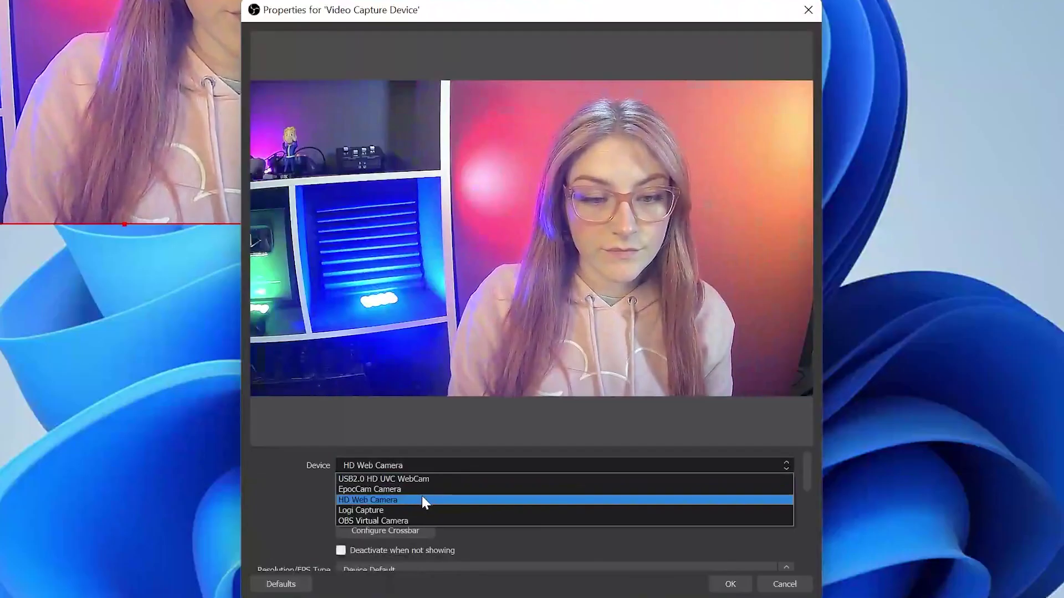
left_click(422, 498)
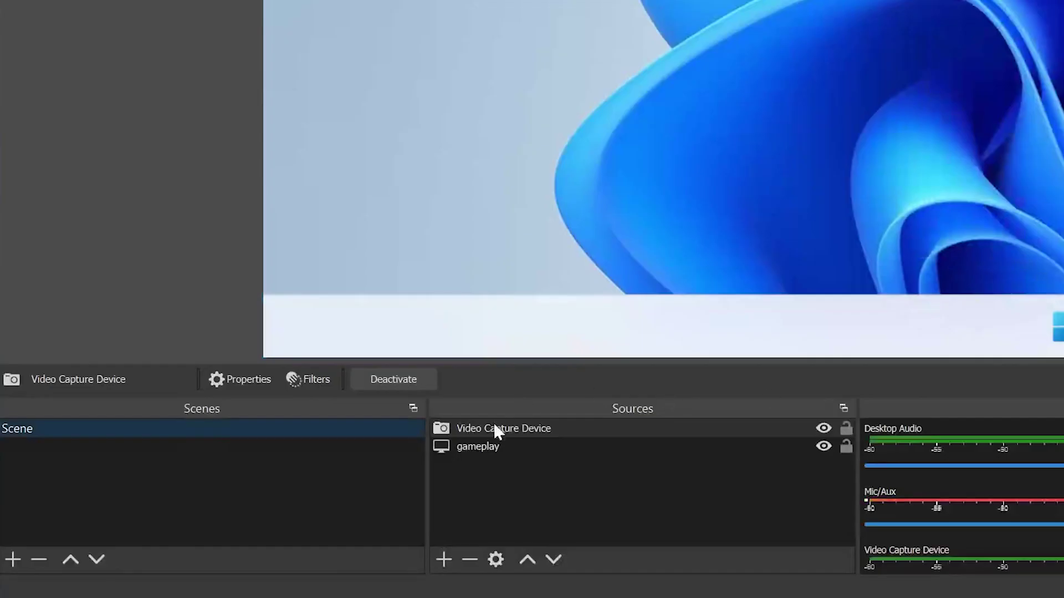
Add an Image Mask/Blend filter to the webcam that uses the hexagon PNG.
left_click(309, 380)
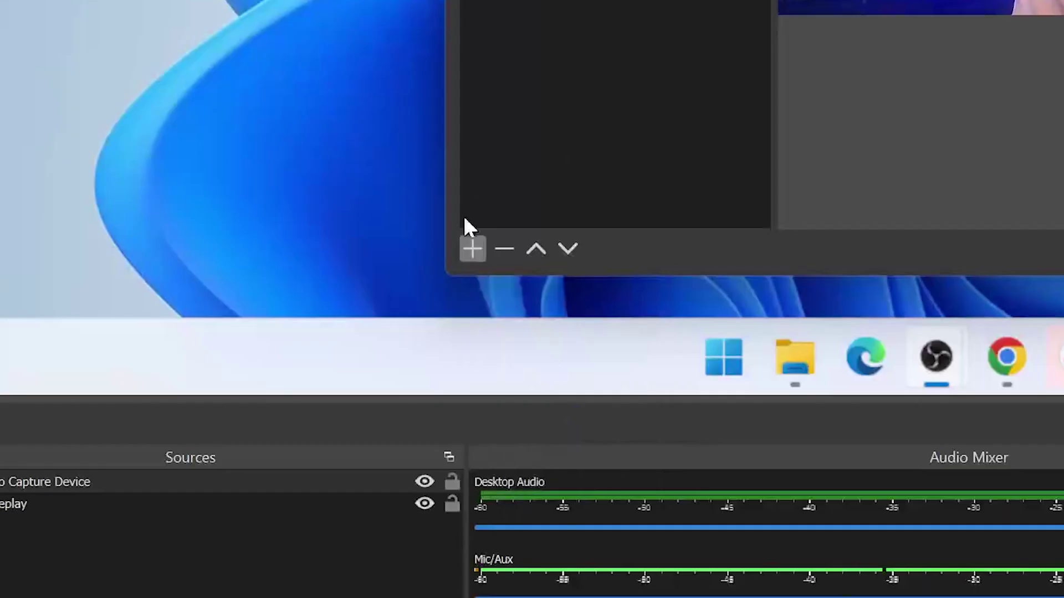
left_click(205, 584)
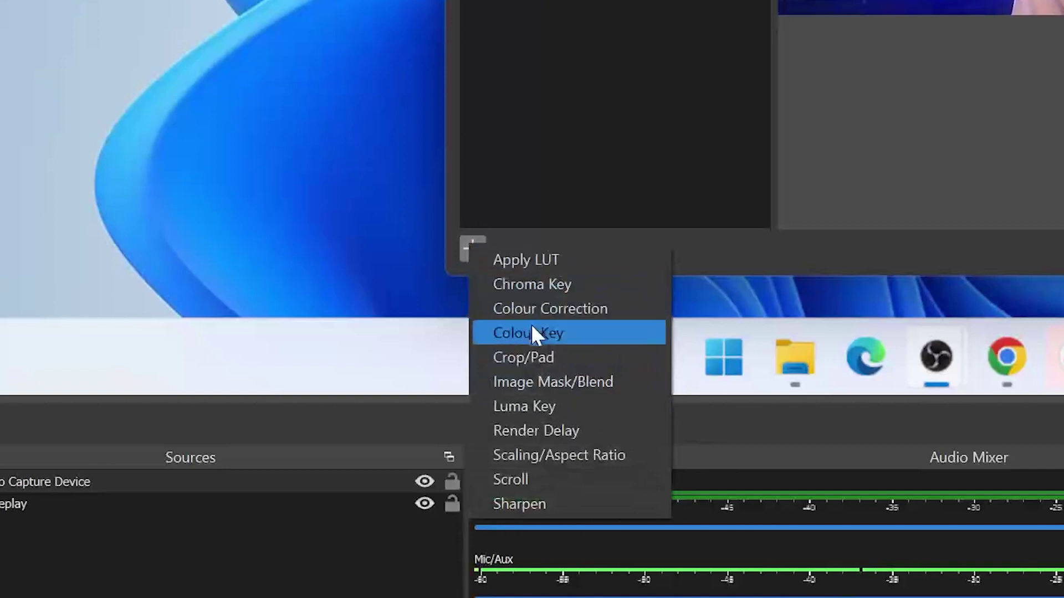
left_click(544, 379)
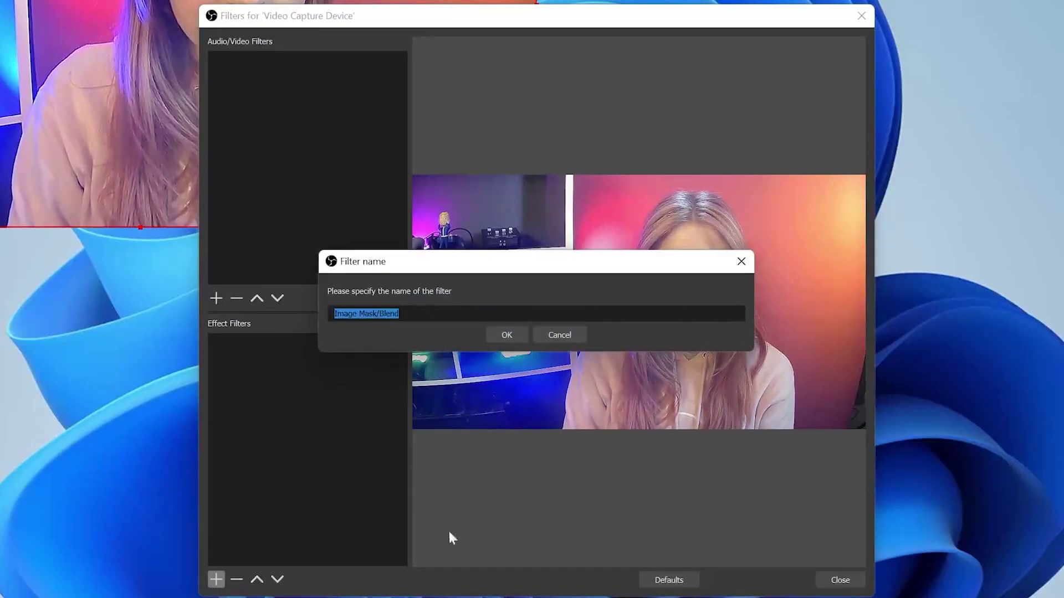
left_click(499, 331)
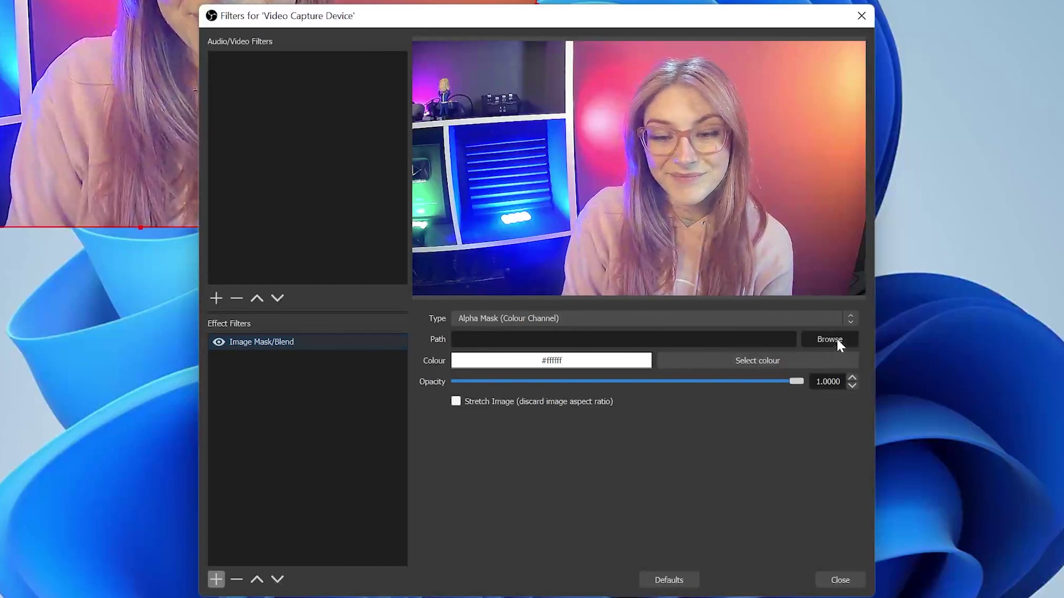
left_click(831, 340)
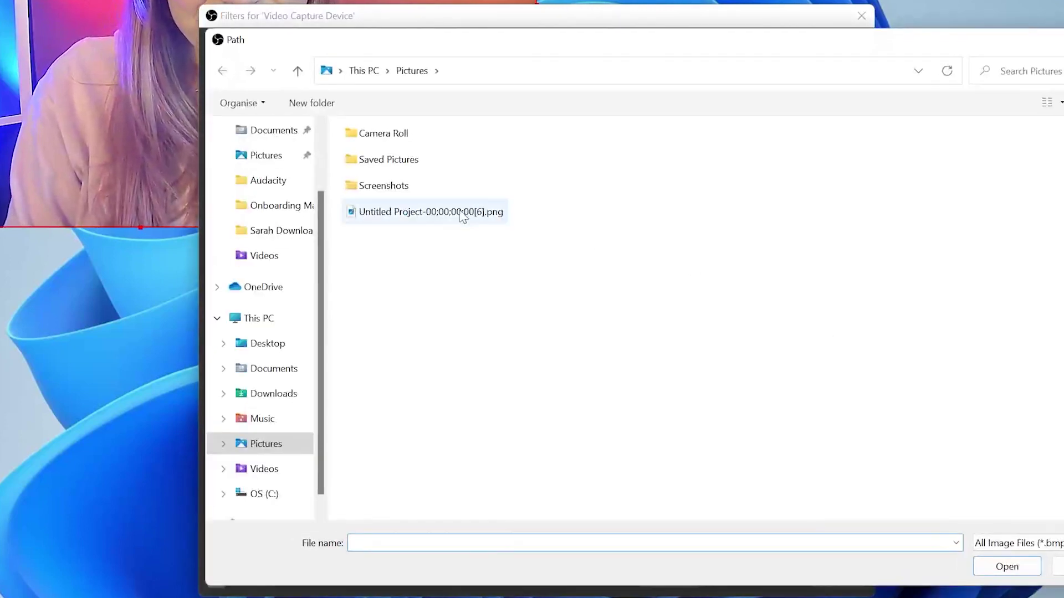
double_click(431, 212)
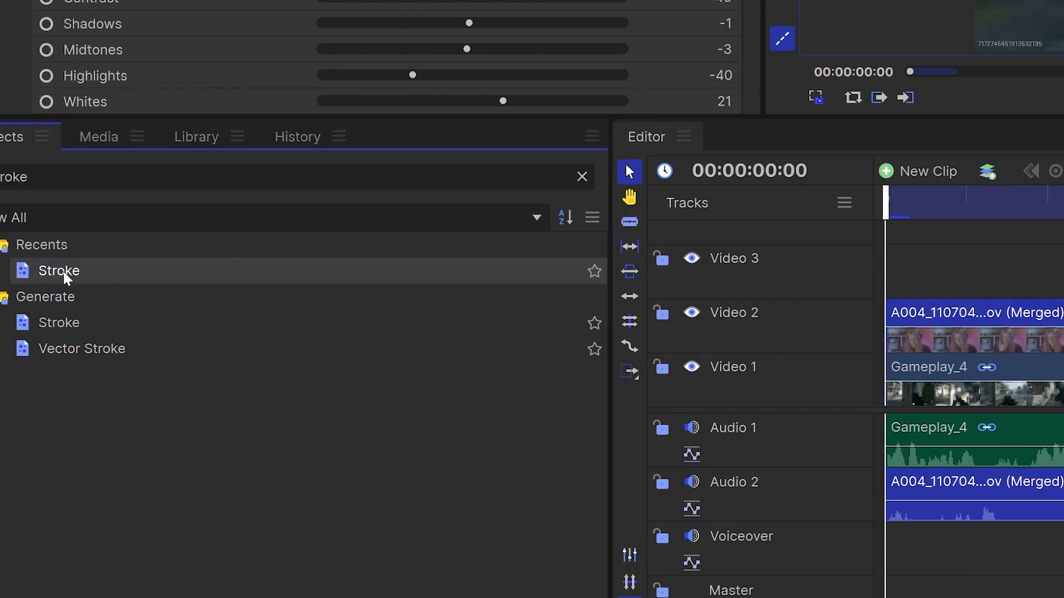
Apply the Stroke effect to the facecam clip and pick a new border colour.
left_click_drag(940, 333, 941, 335)
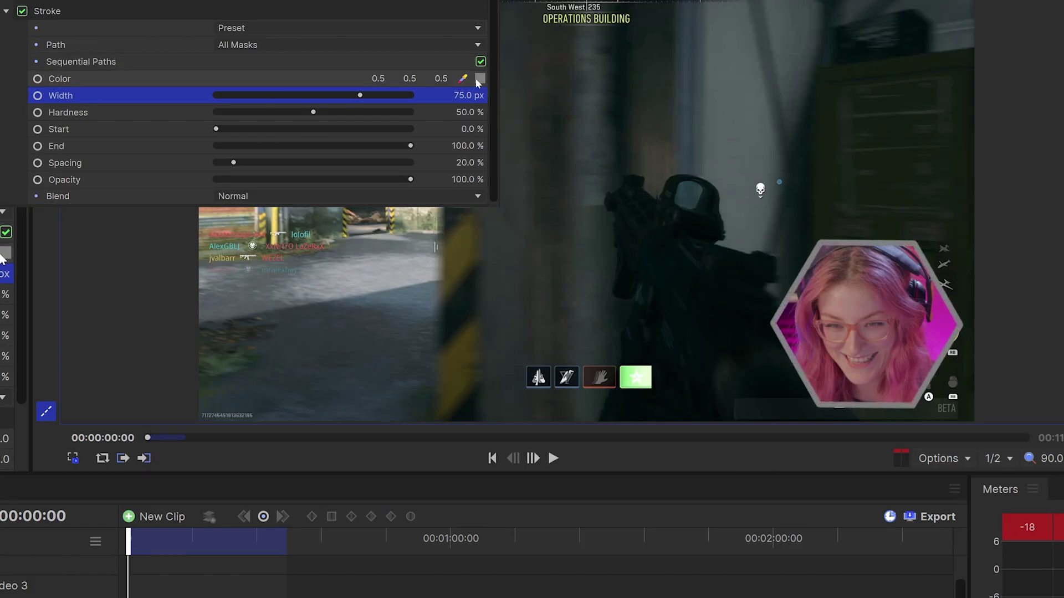
left_click(479, 79)
left_click(408, 578)
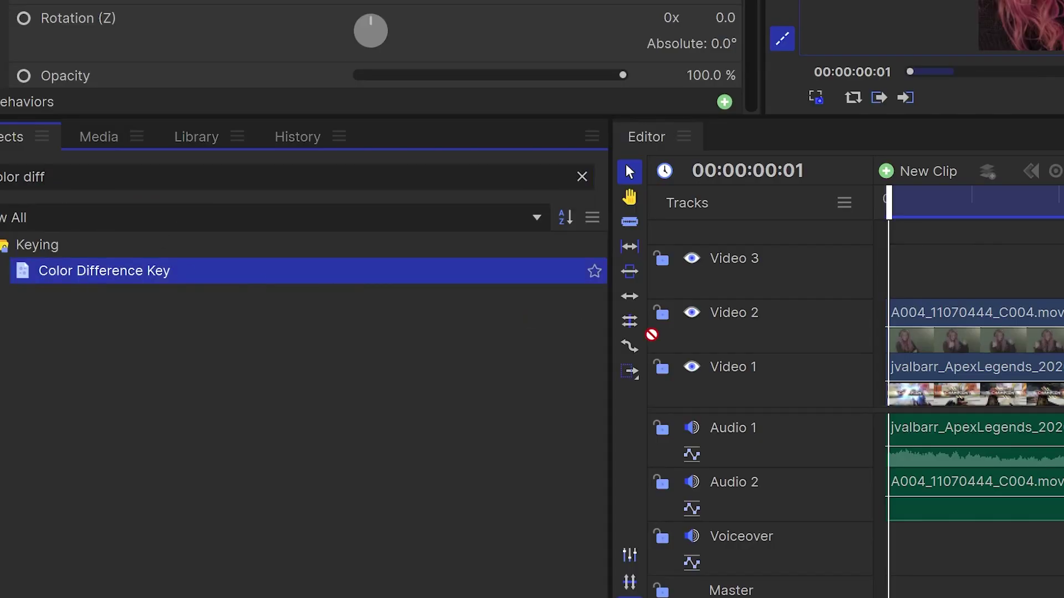
Apply Color Difference Key to the facecam with Green as the screen colour and Min raised.
left_click_drag(913, 349, 930, 345)
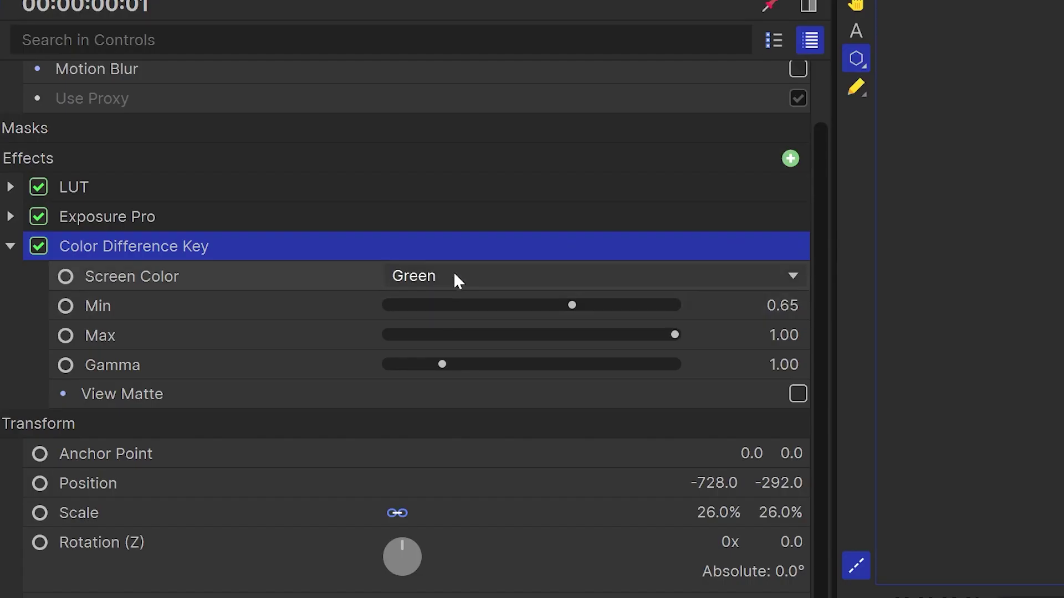
left_click(453, 274)
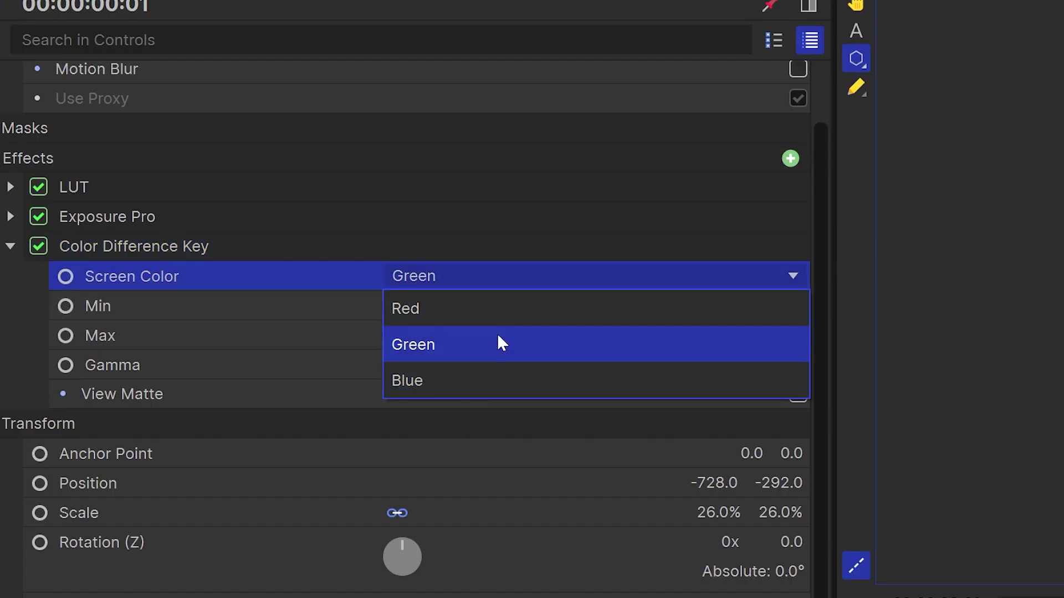
key("Down")
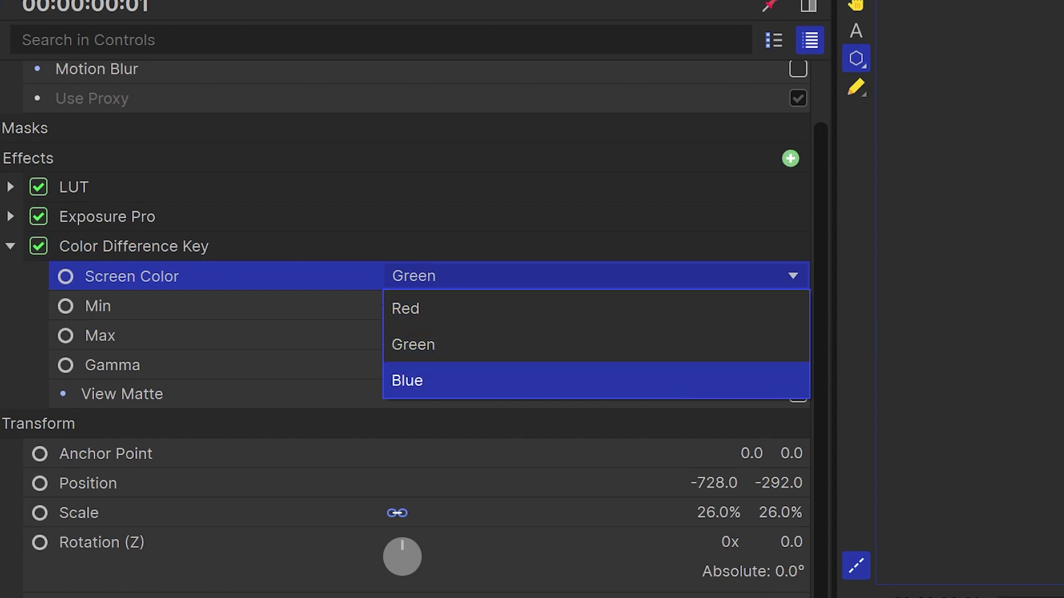
key("Escape")
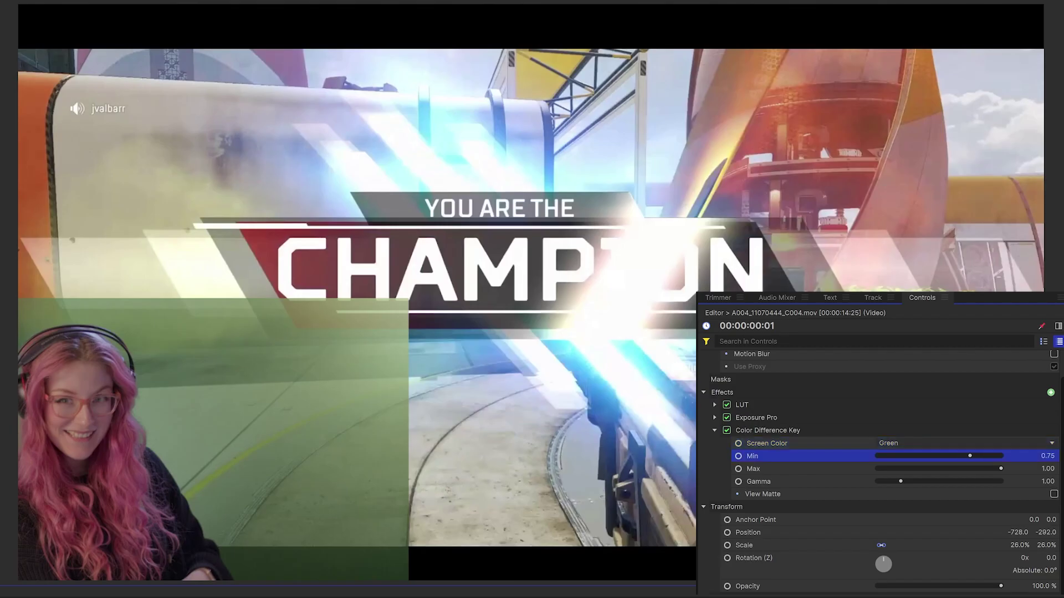
left_click_drag(969, 456, 990, 455)
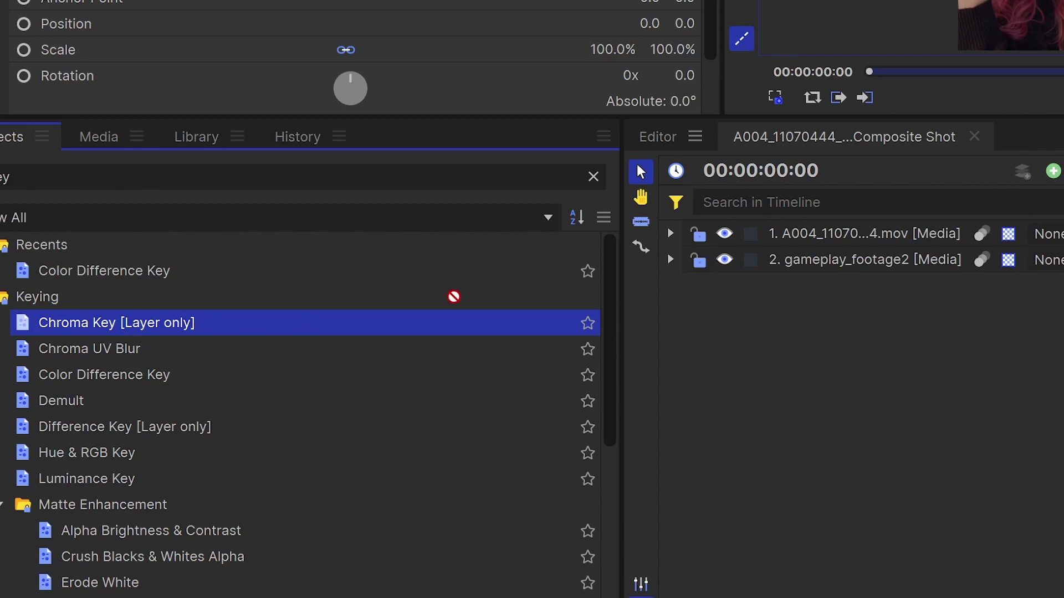
Apply Chroma Key to the facecam layer, sample the green backdrop, and tweak Gain and Balance.
left_click_drag(856, 228, 856, 229)
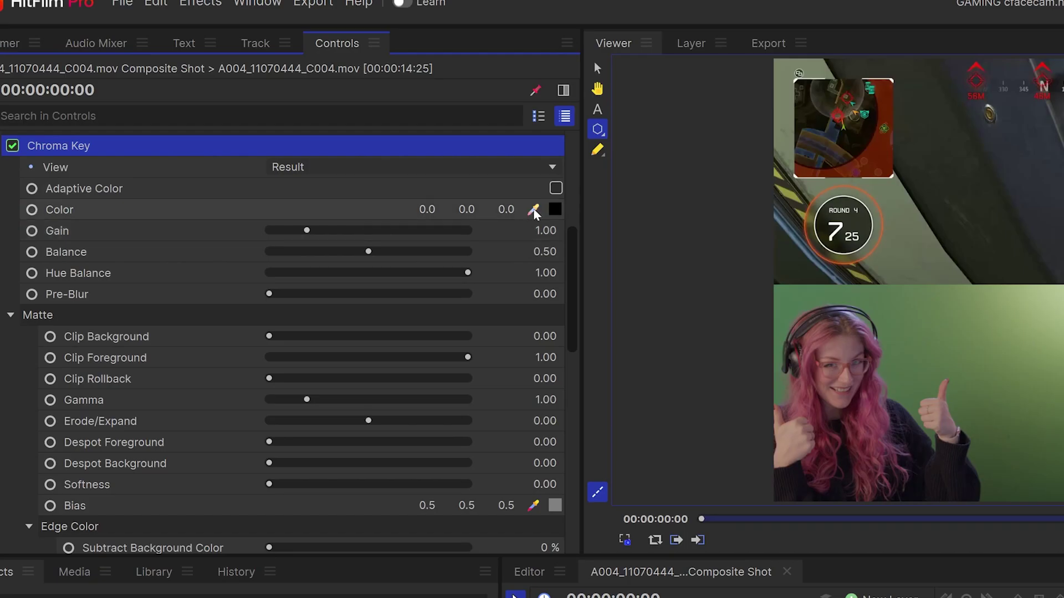
left_click(924, 350)
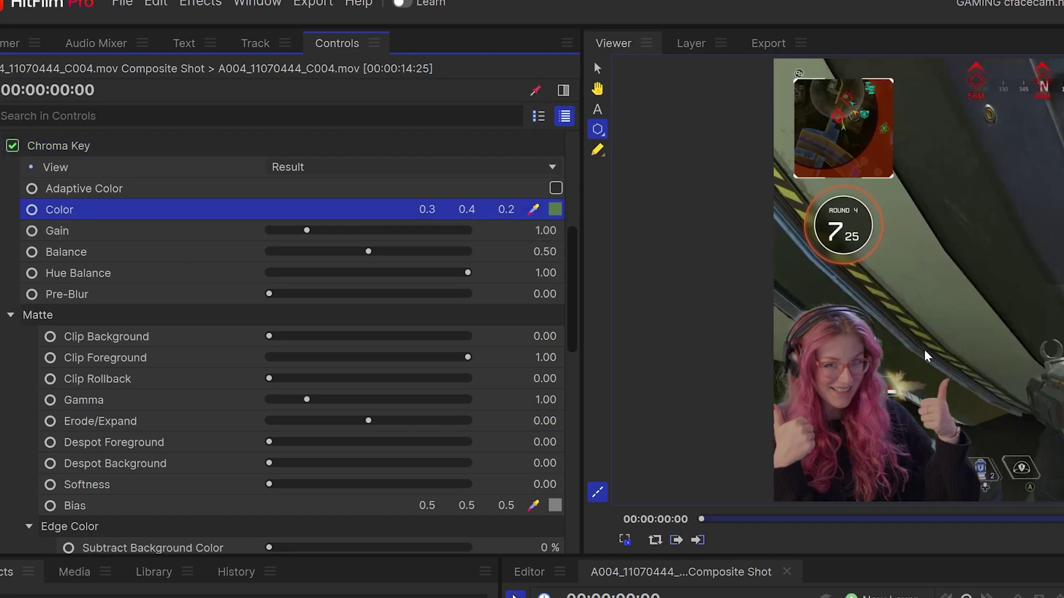
mouse_move(1047, 411)
left_mouse_down()
mouse_move(1052, 423)
mouse_move(1047, 412)
left_mouse_up()
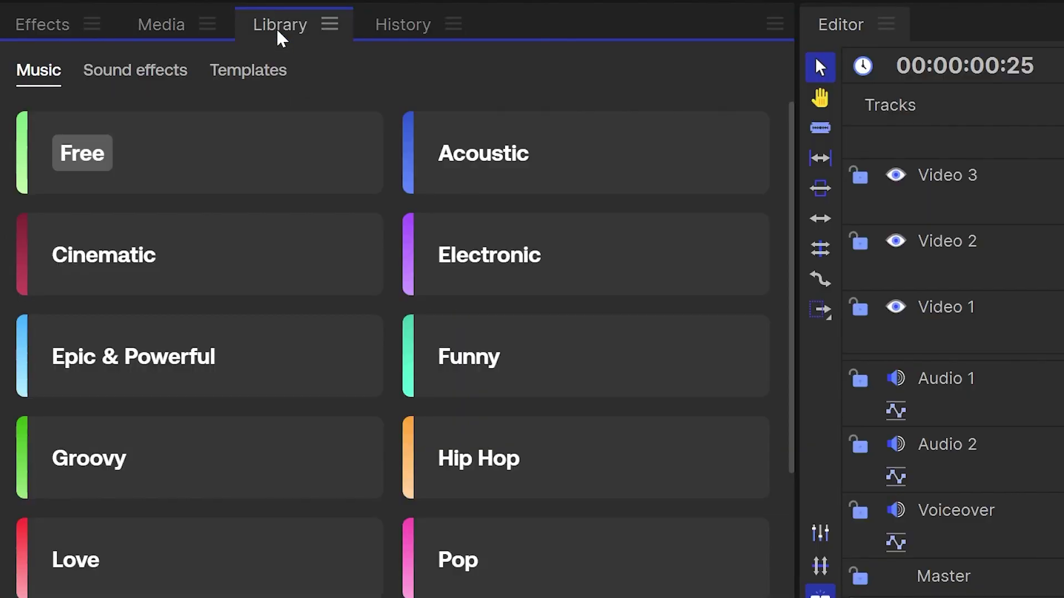
Download the Vivid Neon template from the Typography & Titles section of the template library.
left_click(243, 78)
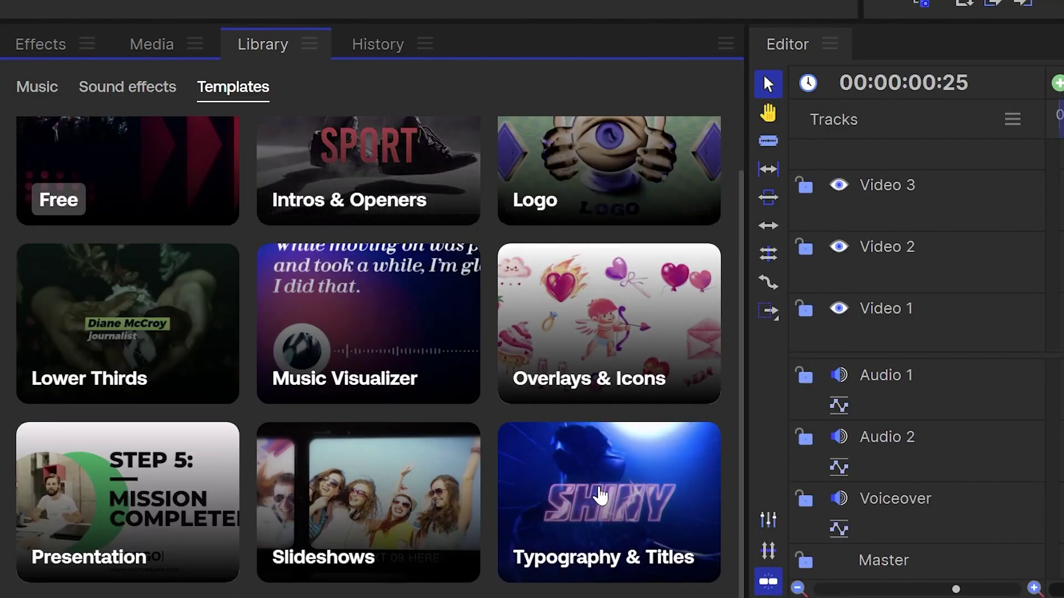
left_click(600, 496)
scroll(565, 444, "down", 10)
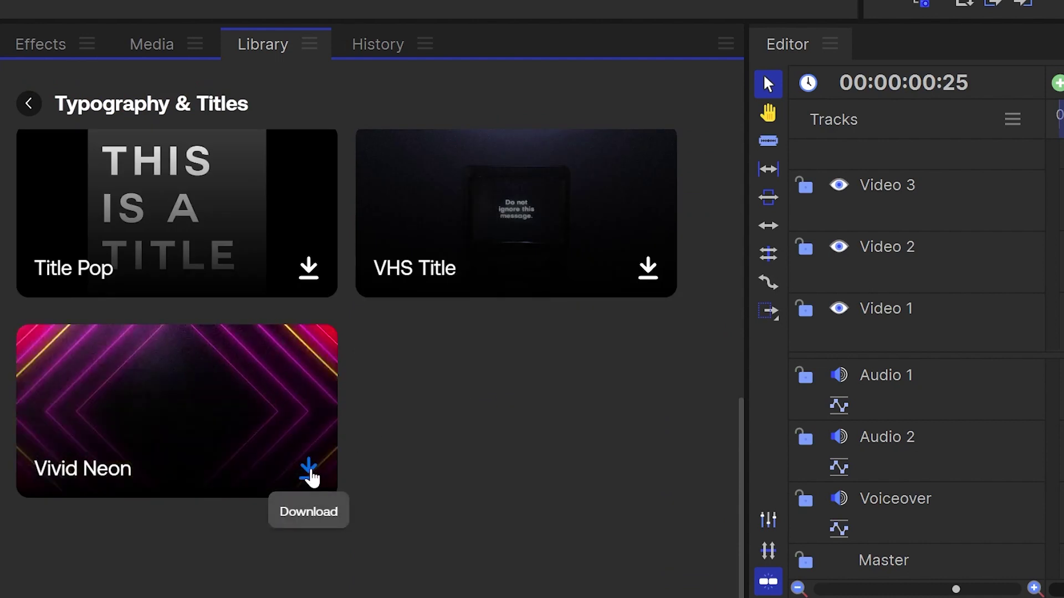
left_click(308, 472)
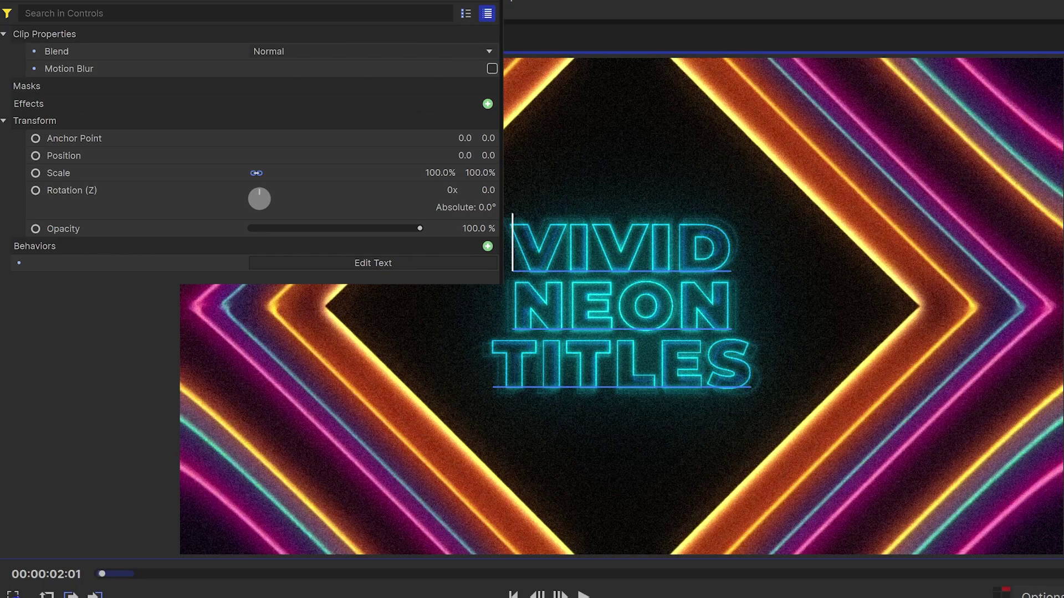
Place Vivid Neon on Video 1, retitle it with the creator's name plus GAMING CHANNEL in Artlist Sans Black, size 265.
left_click_drag(513, 222, 751, 385)
type("LOUISA'S G")
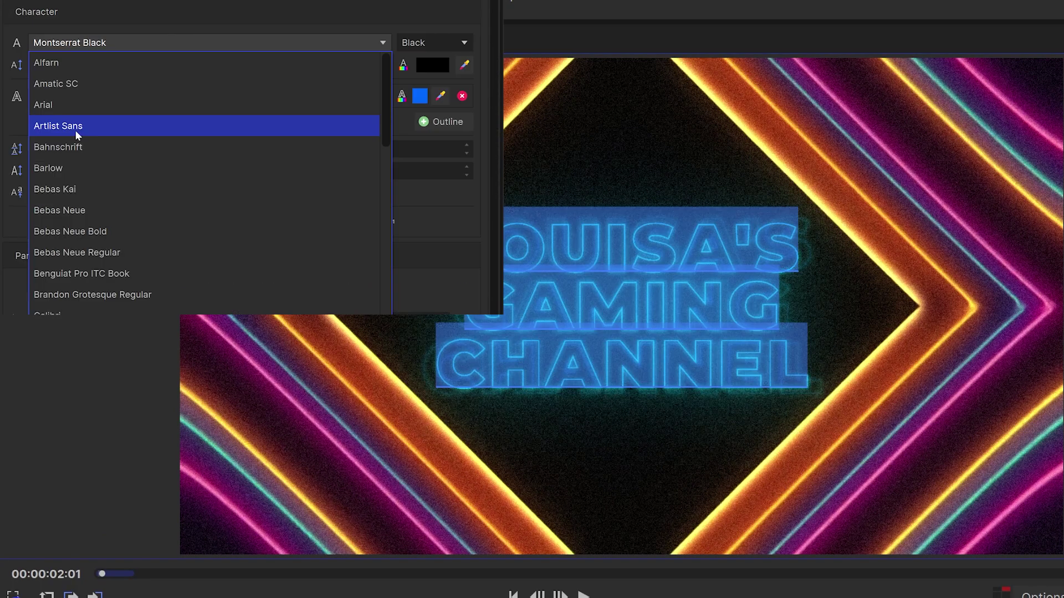
left_click(77, 128)
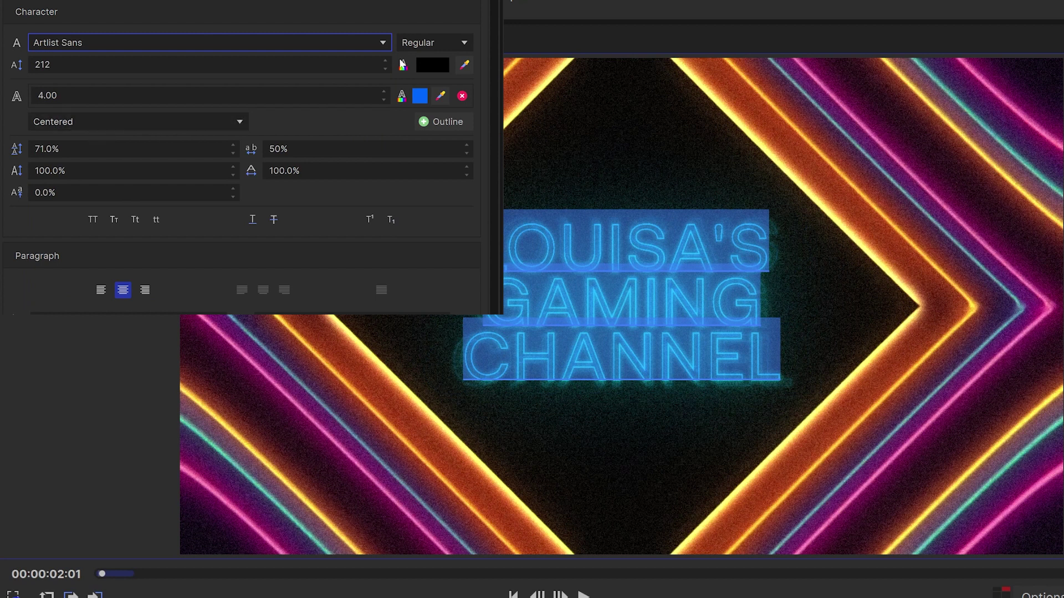
left_click(432, 43)
type("265")
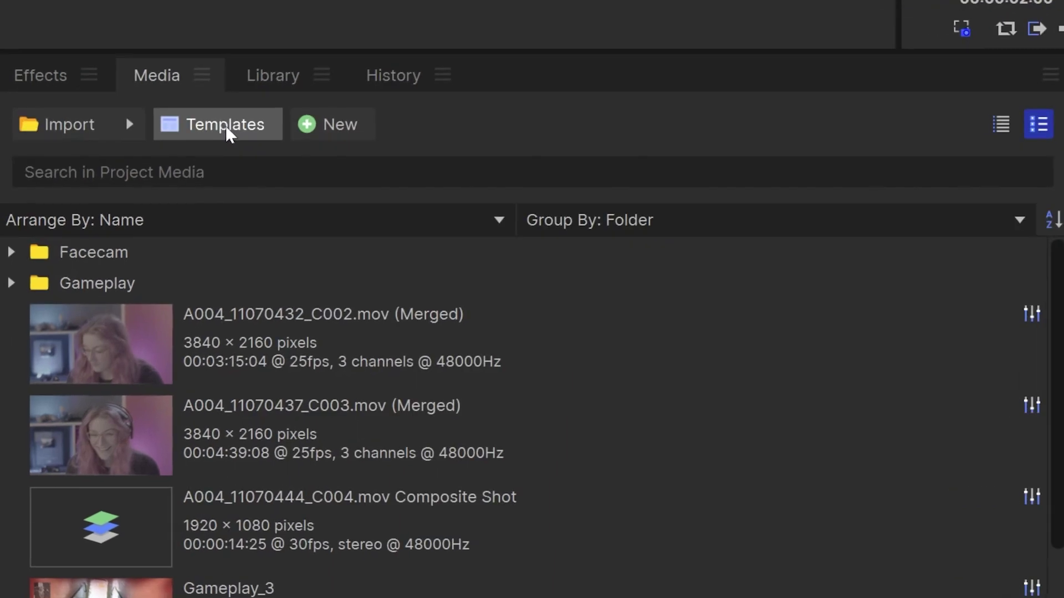
Open the Vivid Neon template for editing and raise its Glow intensity from 0.4 to 2.7.
left_click(224, 125)
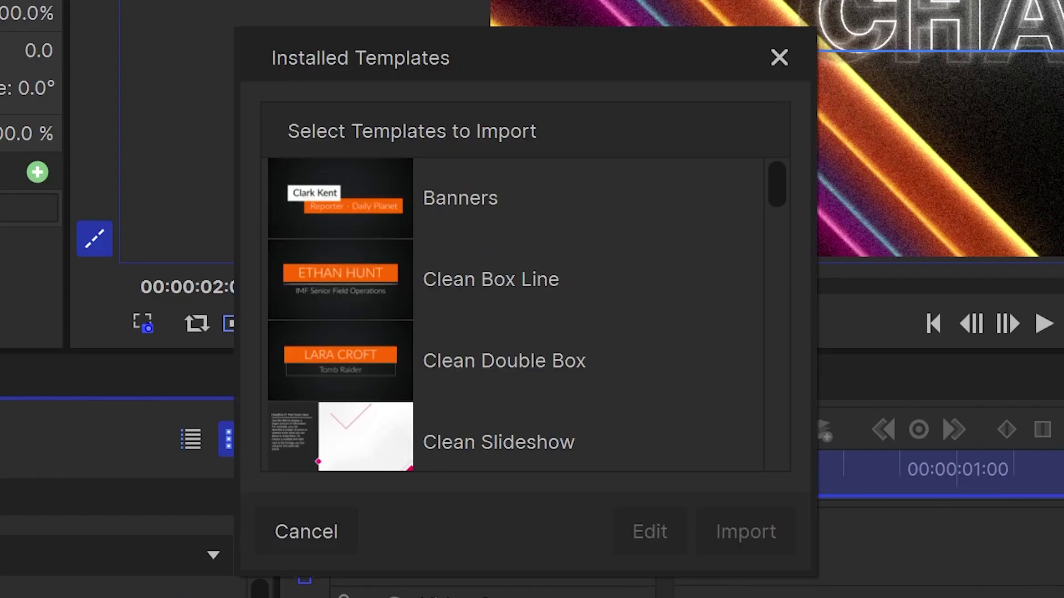
left_click_drag(775, 193, 783, 441)
left_click(476, 438)
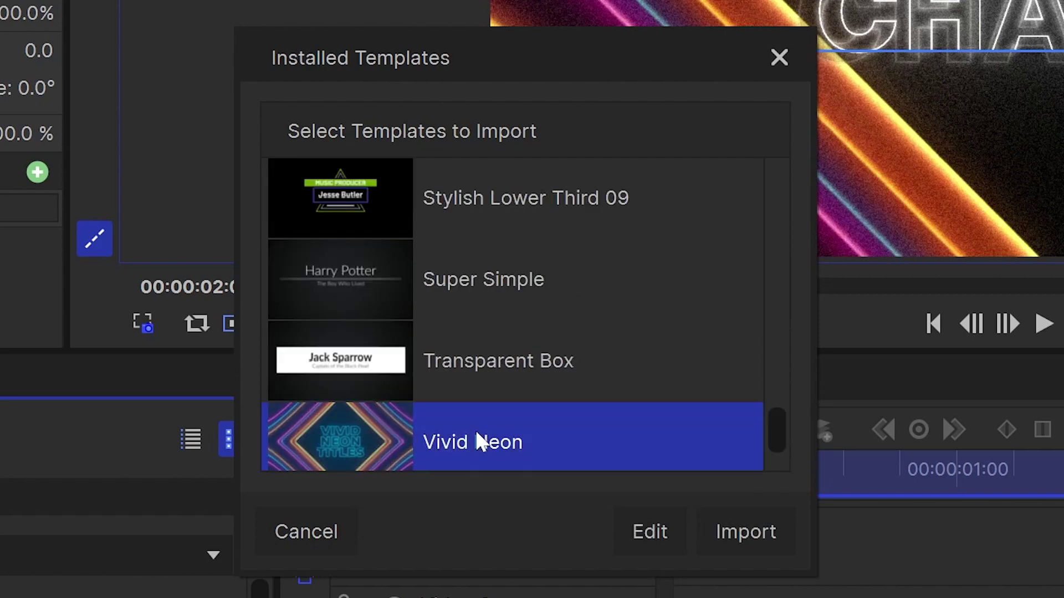
left_click(640, 533)
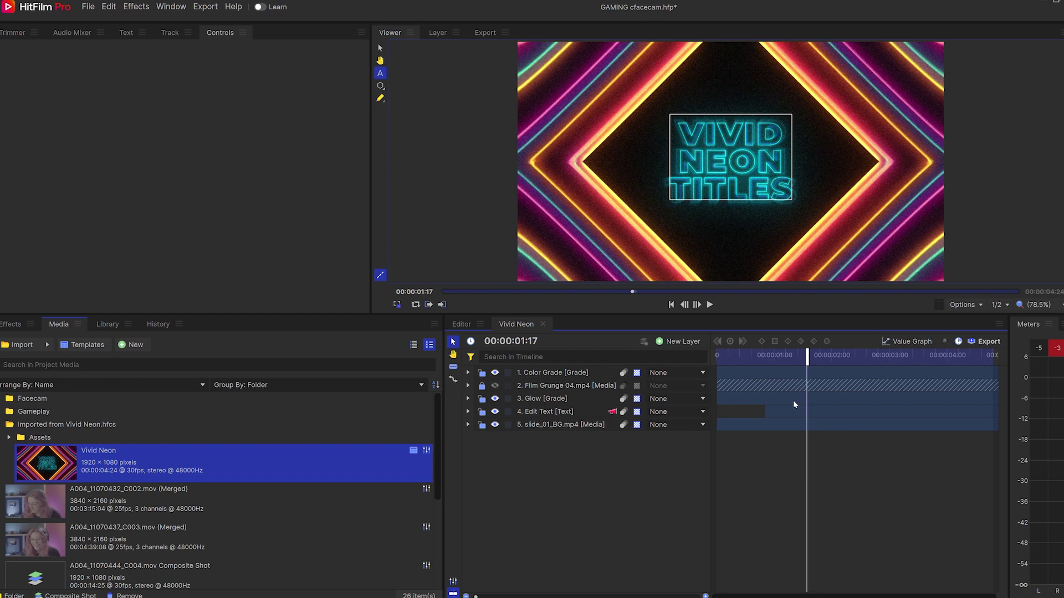
left_click(793, 400)
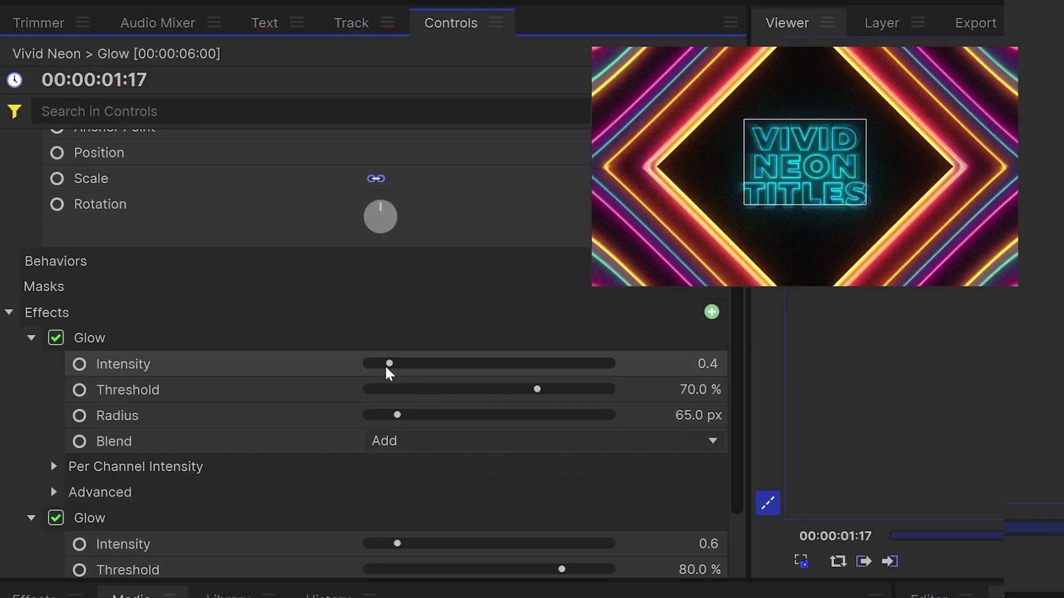
left_click_drag(385, 368, 470, 364)
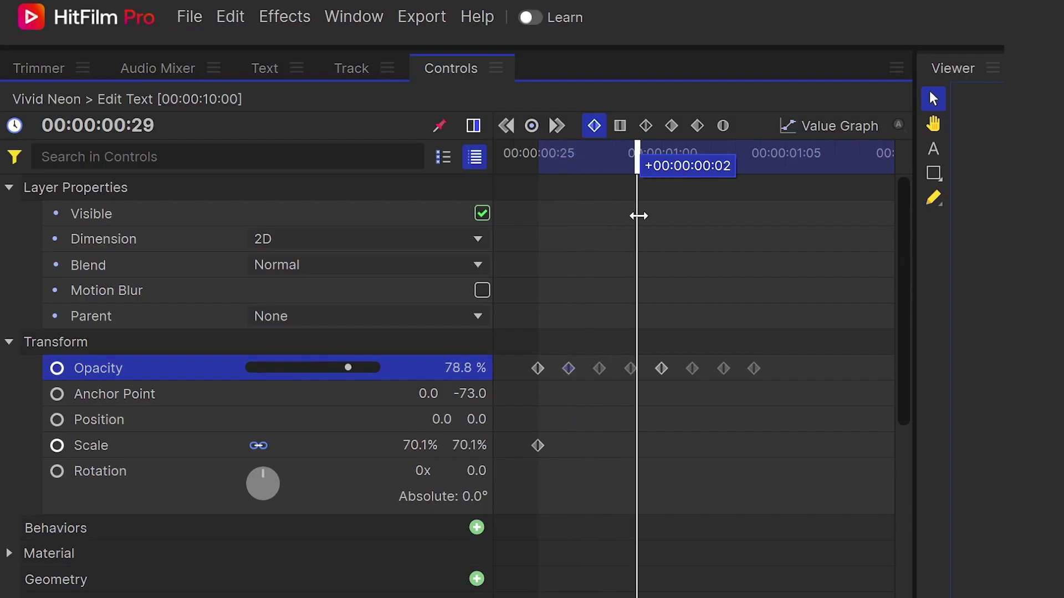